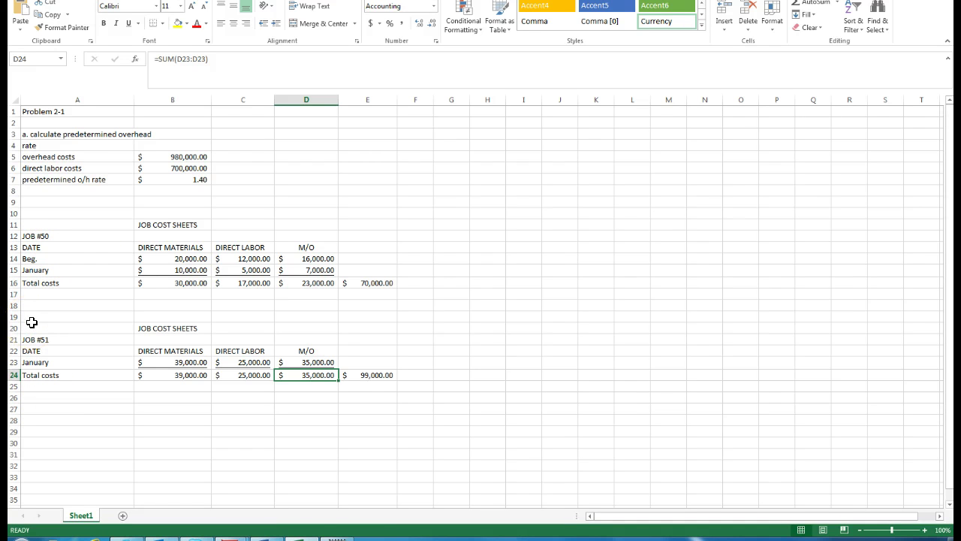
Step: Copy the Job #51 cost sheet block and paste it at A27
drag(32, 328, 421, 376)
right_click(343, 376)
click(394, 171)
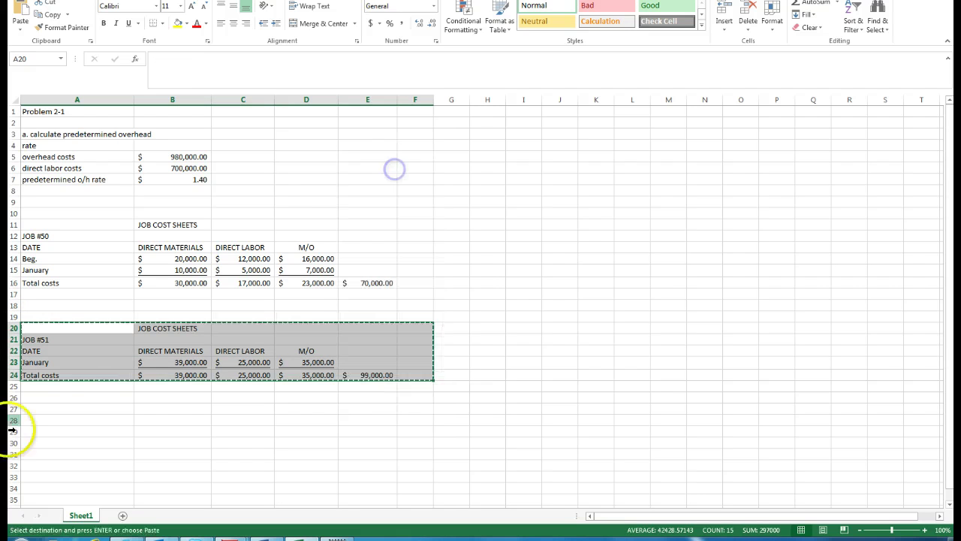
click(55, 406)
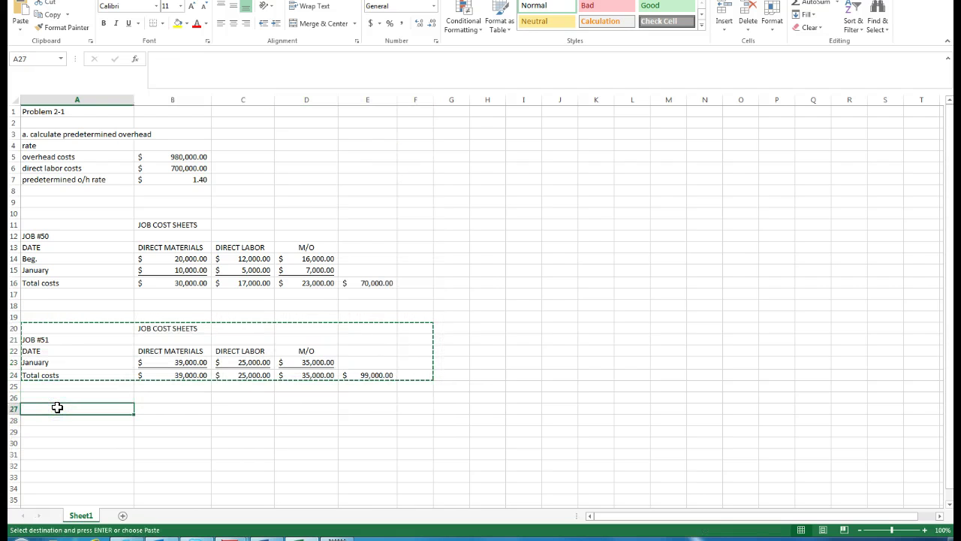
key(ctrl+v)
Step: Relabel the copy as JOB #52 in A28 and clear its January amounts in B30:D30
double_click(55, 420)
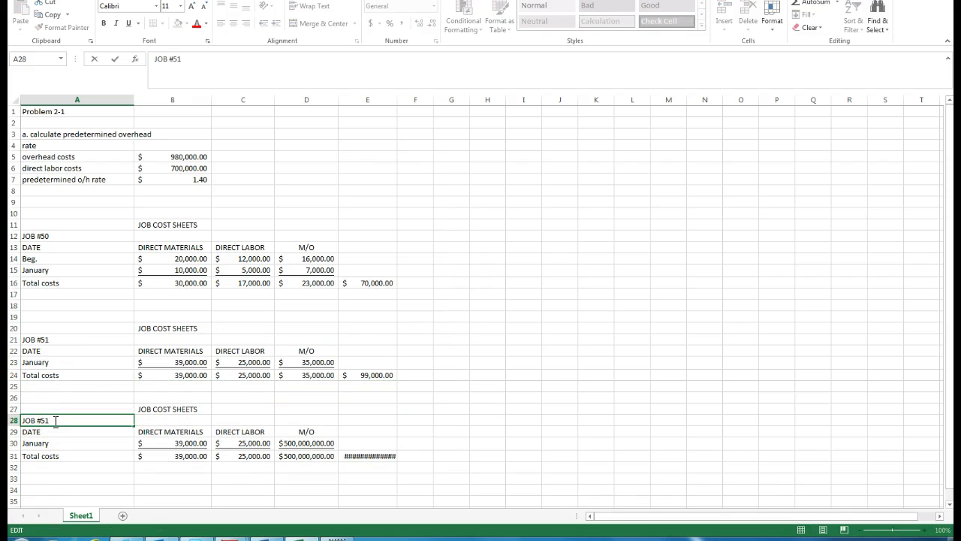
key(BackSpace)
text(2)
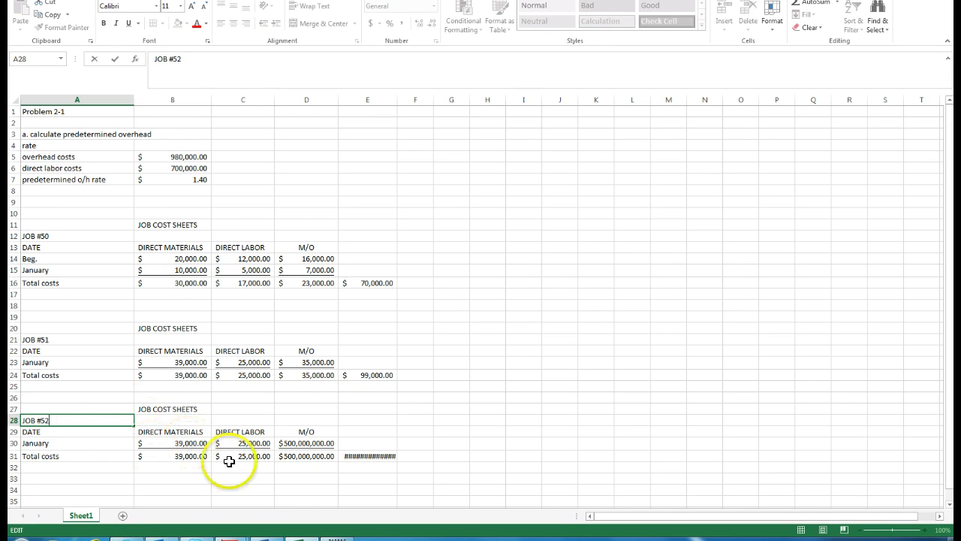
click(195, 444)
key(Delete)
click(238, 442)
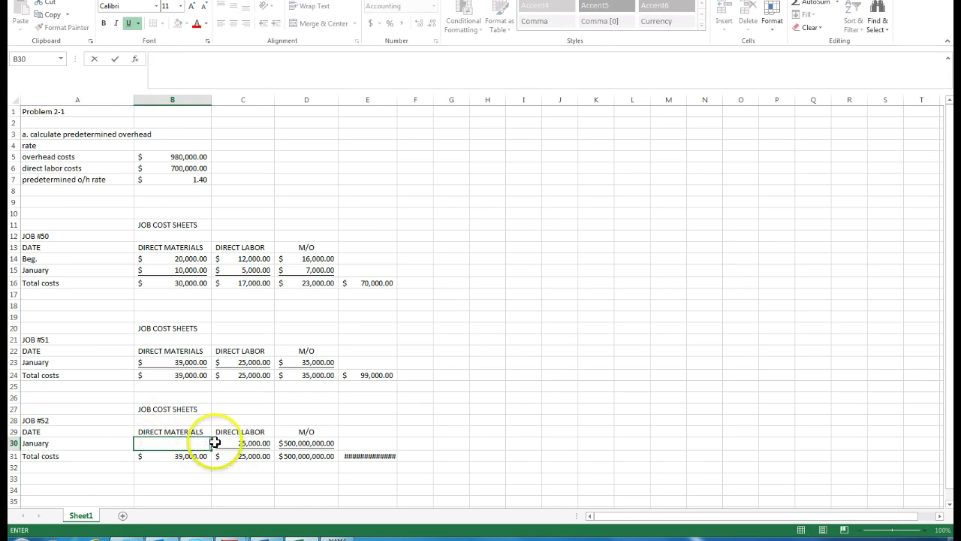
key(Delete)
drag(290, 444, 273, 444)
key(Delete)
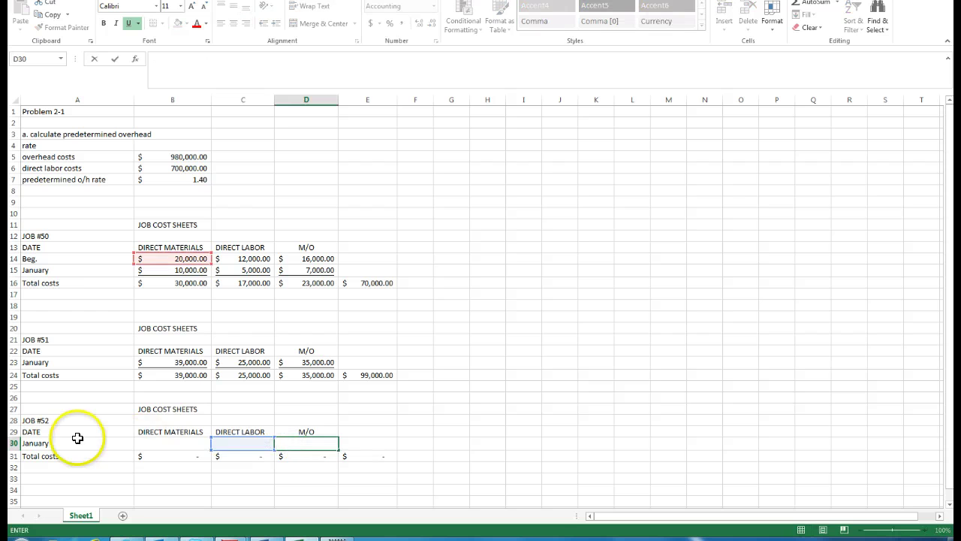
click(161, 444)
click(149, 535)
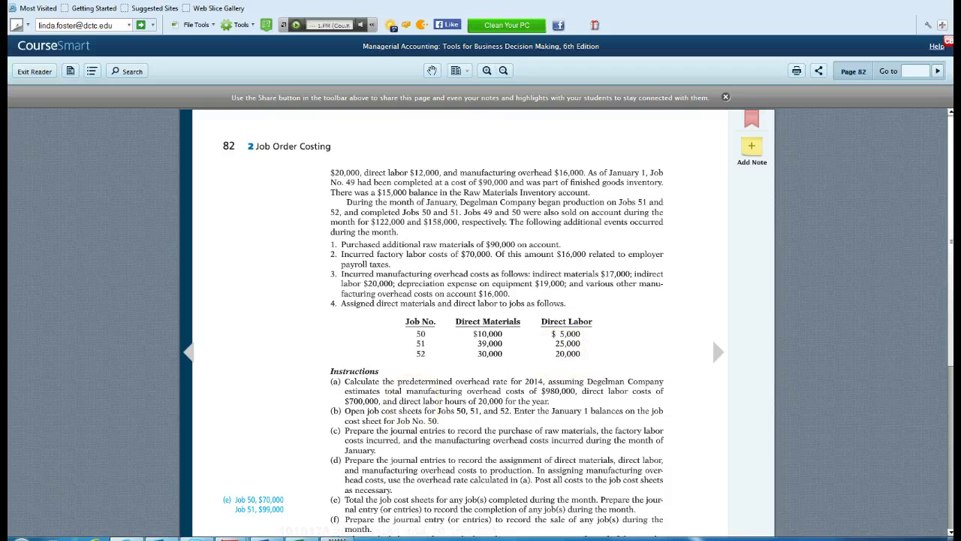
Step: Enter Job #52's January materials of 30,000 in B30 and labor of 20,000 in C30
key(alt+Tab)
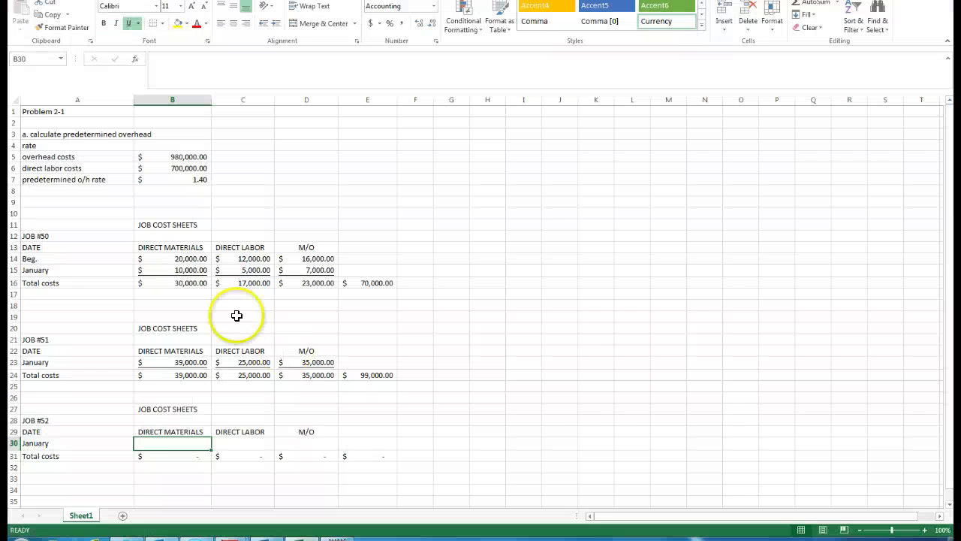
text(30,000)
click(174, 446)
key(Tab)
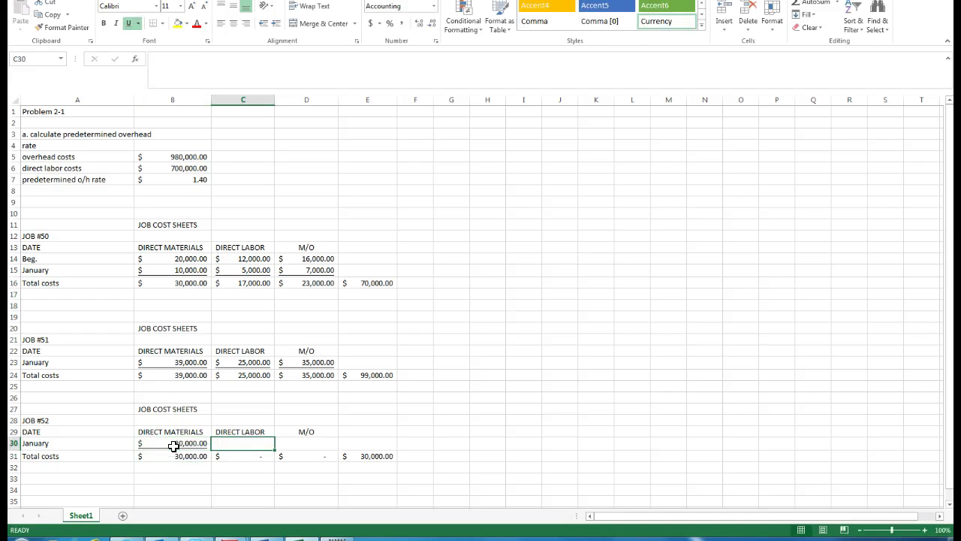
text(20000)
key(Tab)
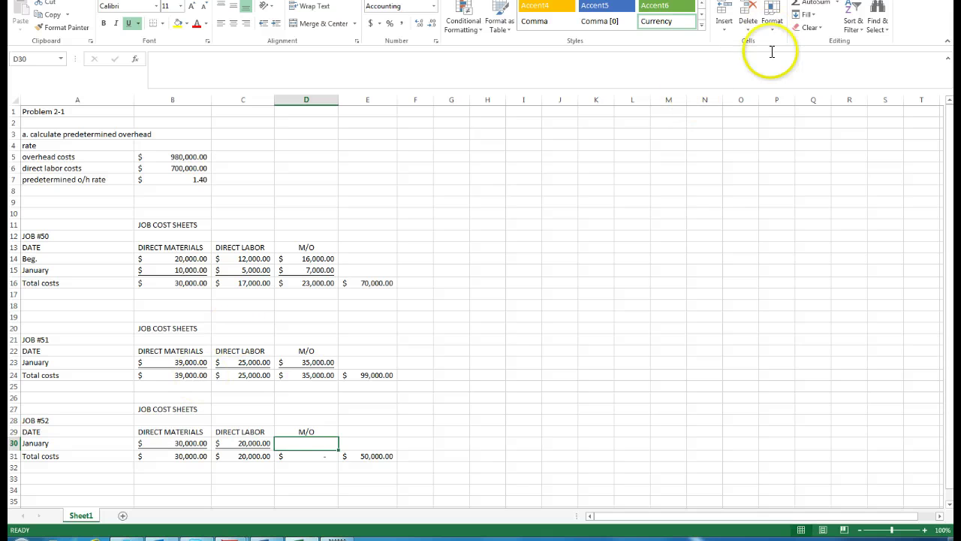
Step: Compute Job #52 overhead in D30 as C30 times the 1.40 rate in B7, giving 28,000
click(811, 3)
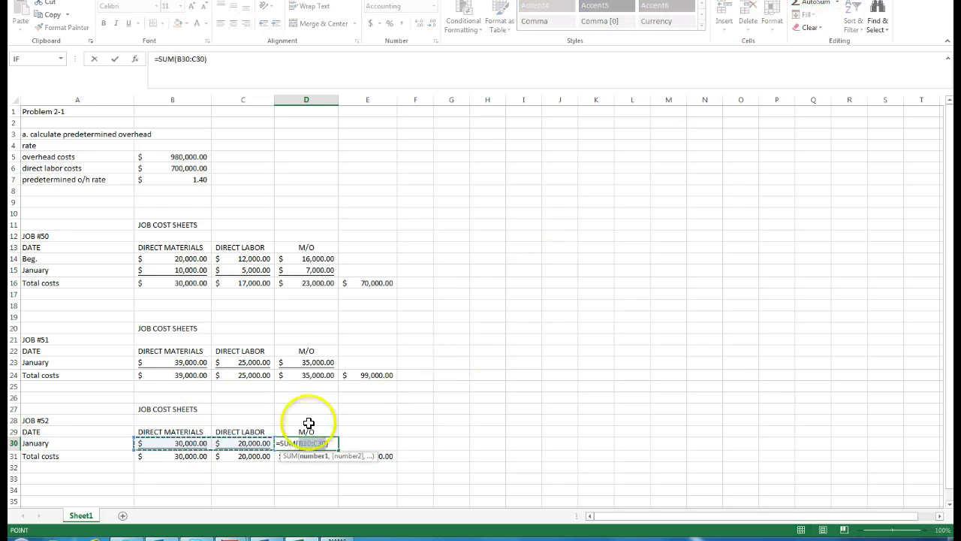
click(255, 443)
text(*)
click(187, 181)
key(Return)
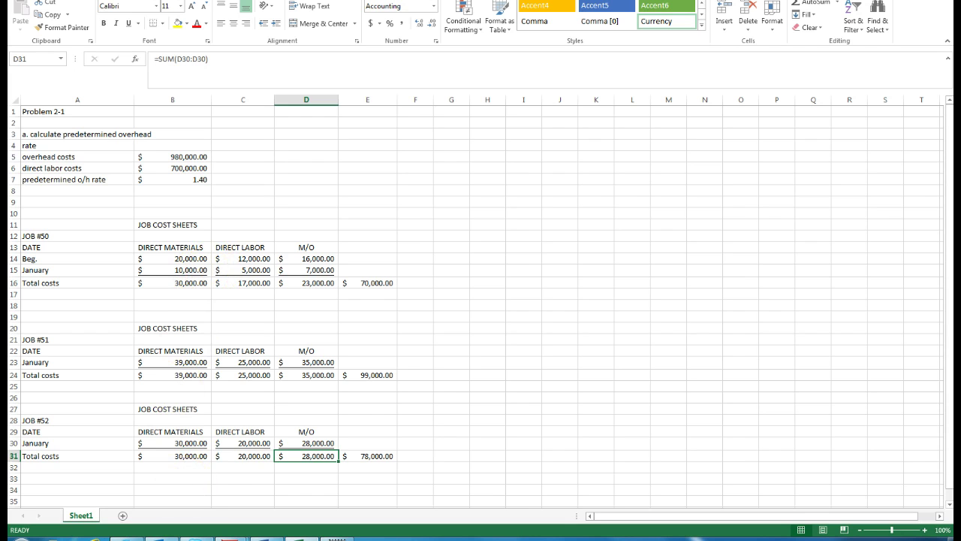
click(124, 536)
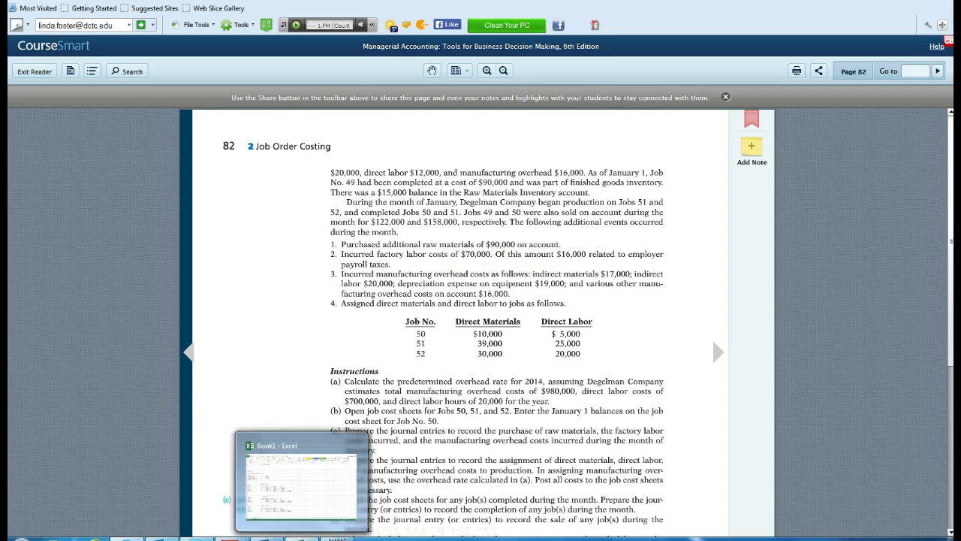
Step: Return to the Excel workbook after reading page 82's January transactions
click(234, 530)
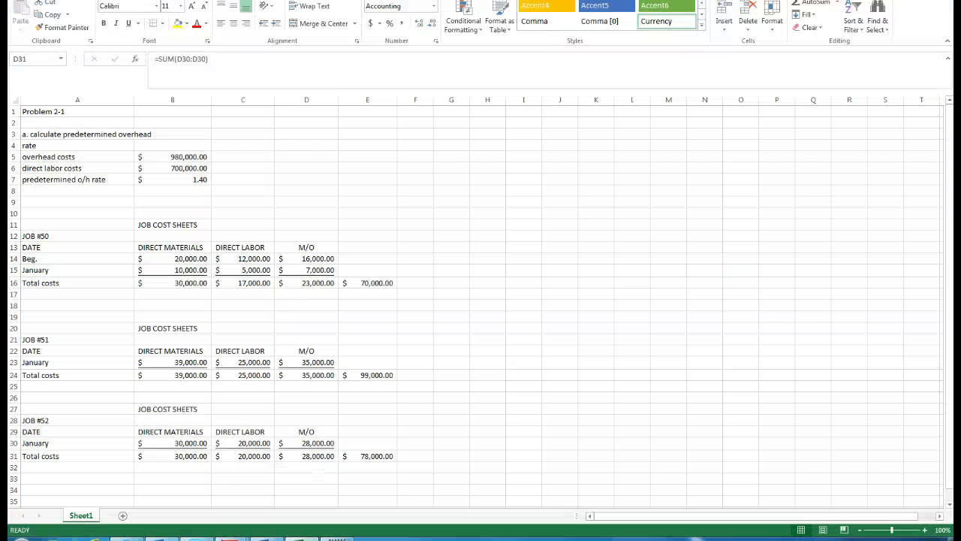
Step: Insert sixteen blank rows (rows 9–24) above the job cost sheets
click(15, 214)
drag(17, 223, 17, 375)
right_click(15, 304)
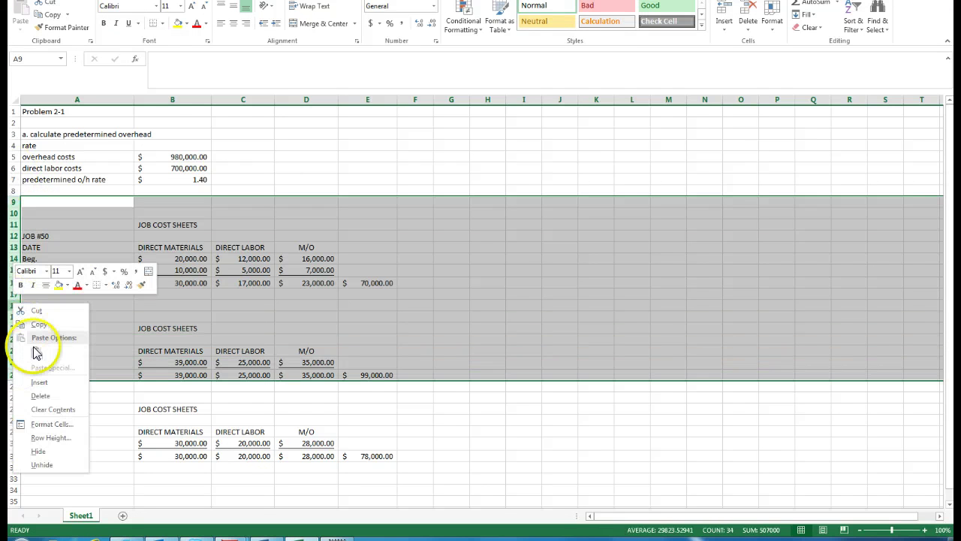
click(41, 387)
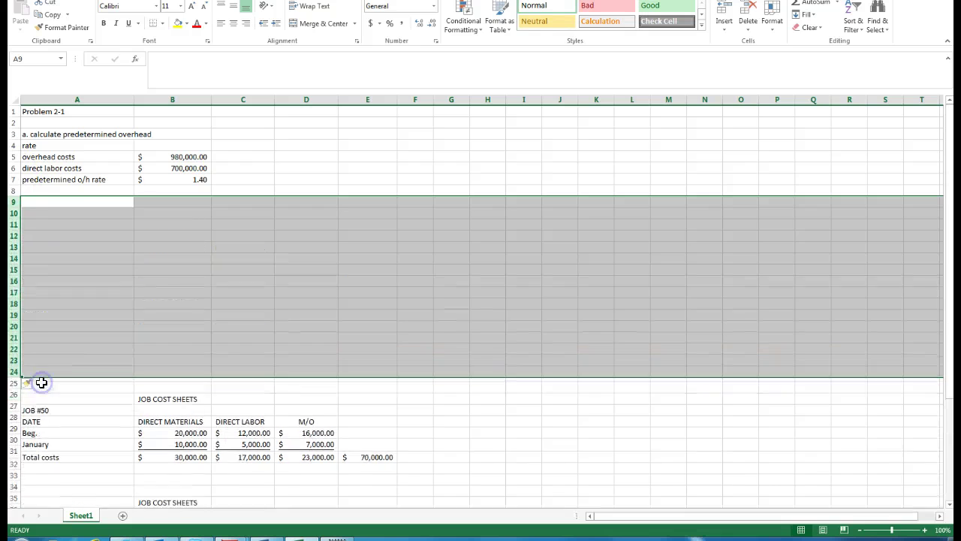
Step: Enter the heading '(c) journal entries' in A9
click(76, 198)
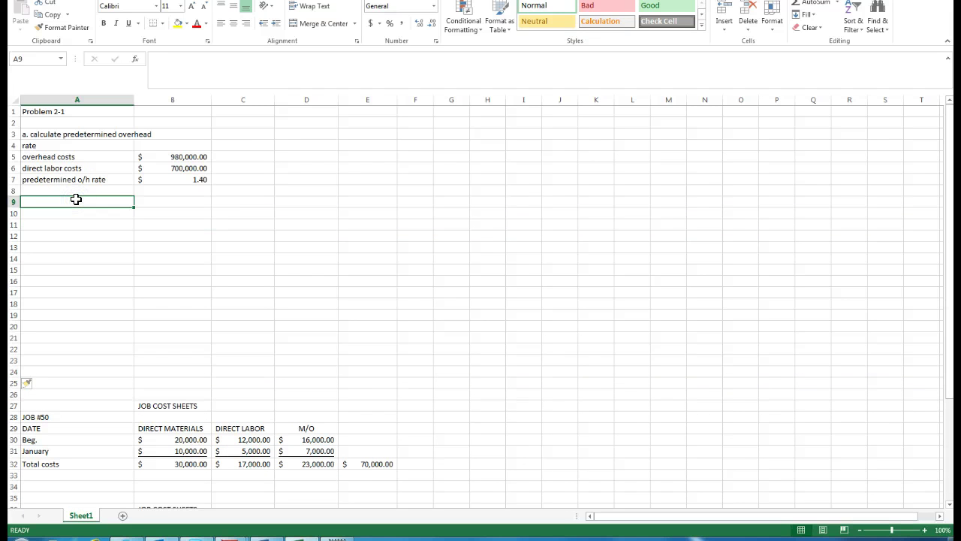
text(c)
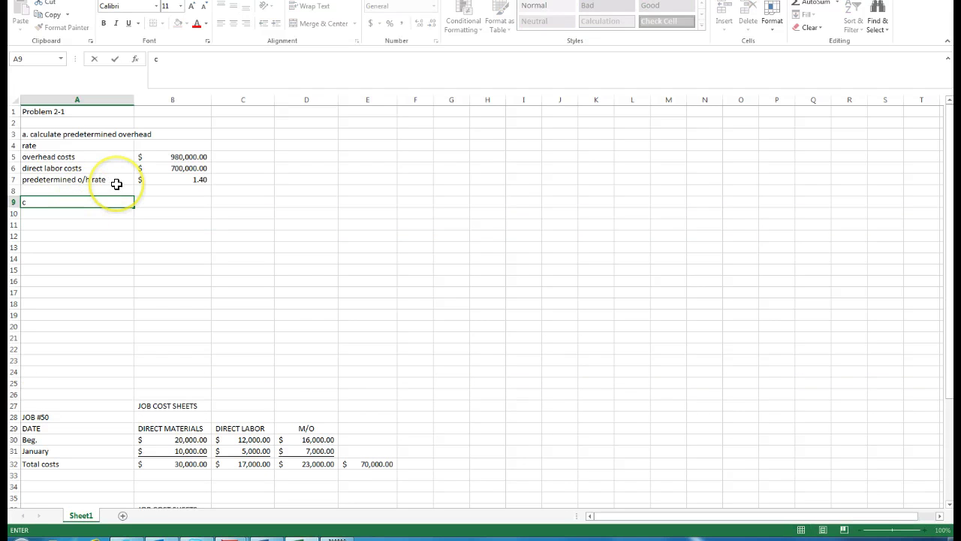
text(()
key(BackSpace)
key(BackSpace)
text((c))
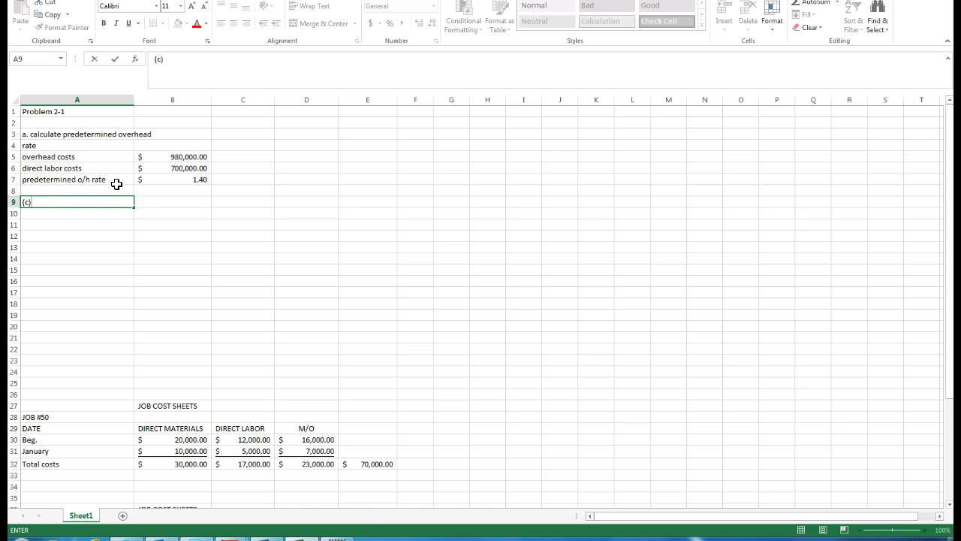
text( journal entries)
key(Return)
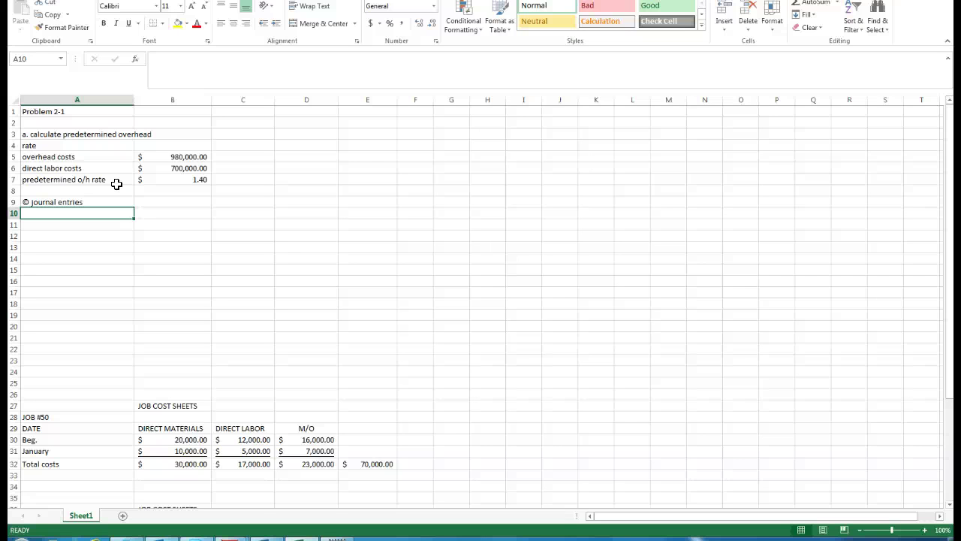
Step: Journalize Raw Materials Inventory debit 90,000 and Accounts Payable credit 90,000
text(Raw)
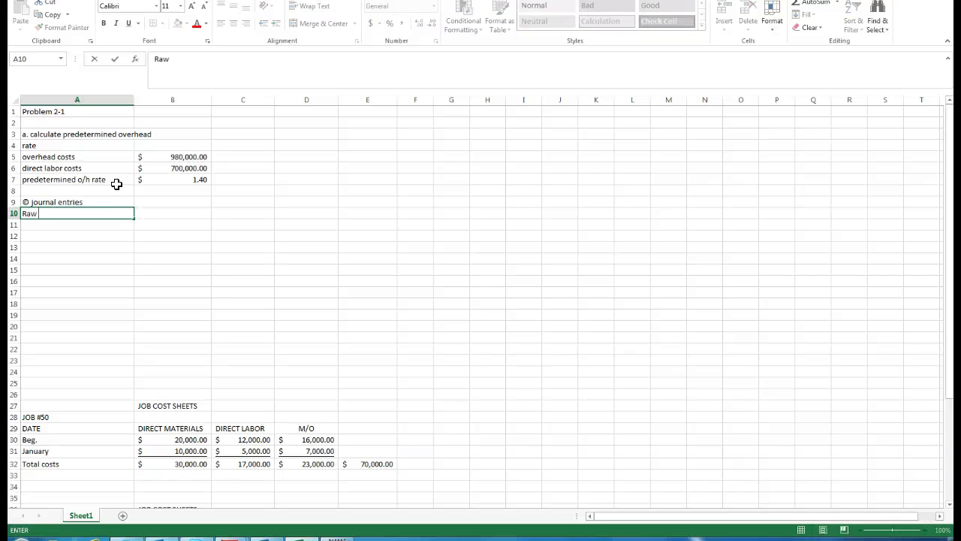
text( Materials Inventory)
key(Tab)
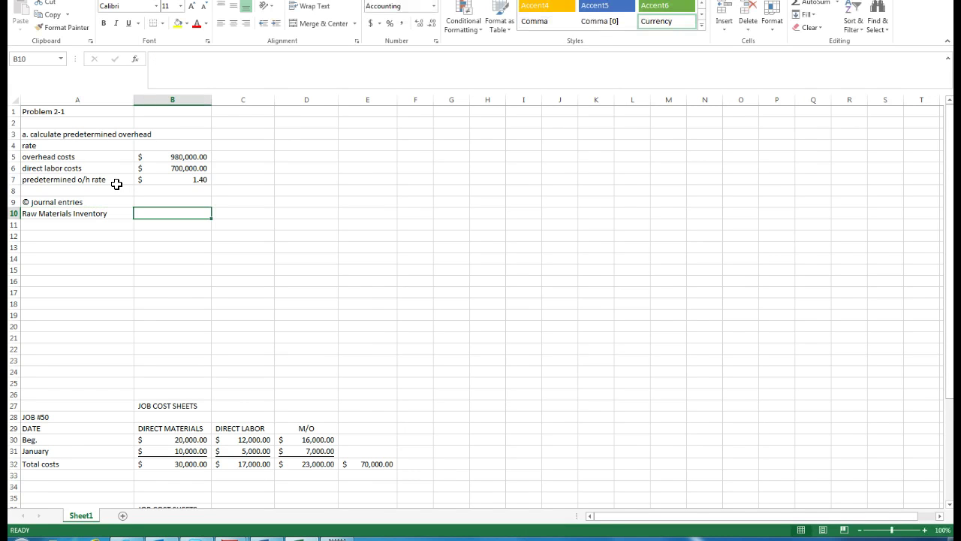
text(90000)
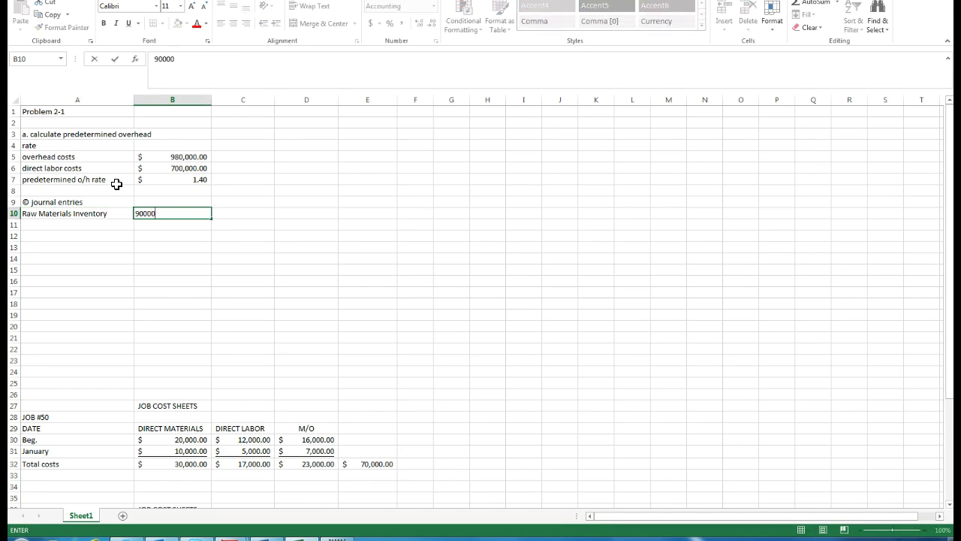
key(ctrl+Return)
key(Return)
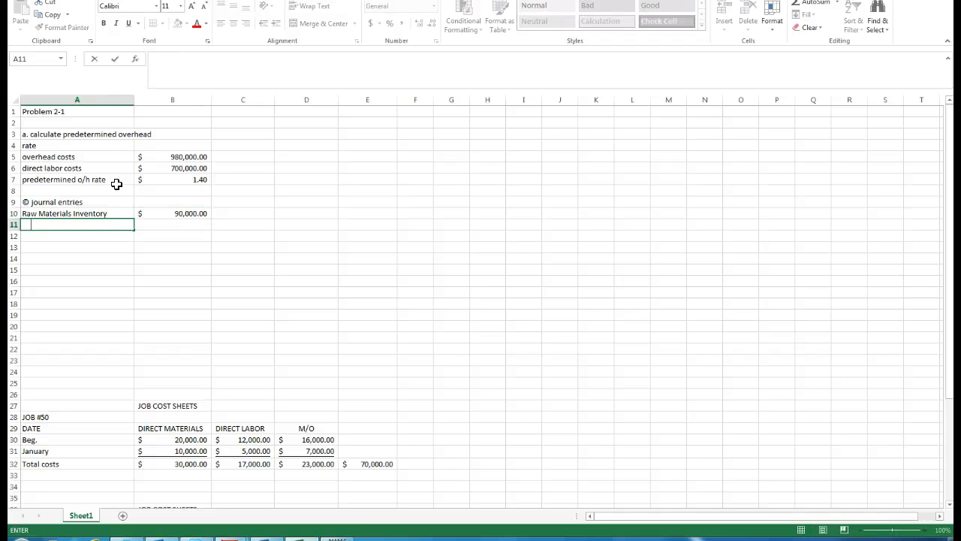
text(Accounts Payable)
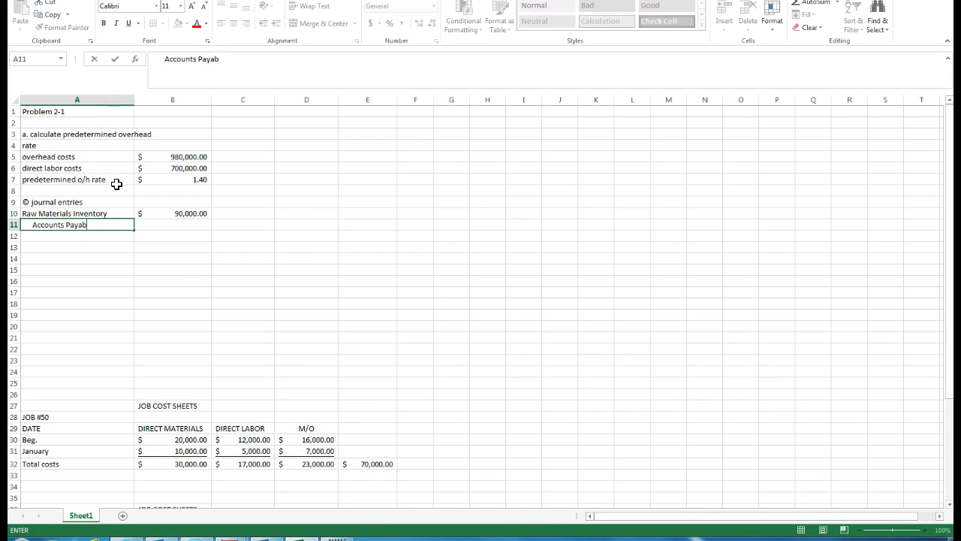
key(Return)
key(Up)
key(Right)
key(Right)
text(90000)
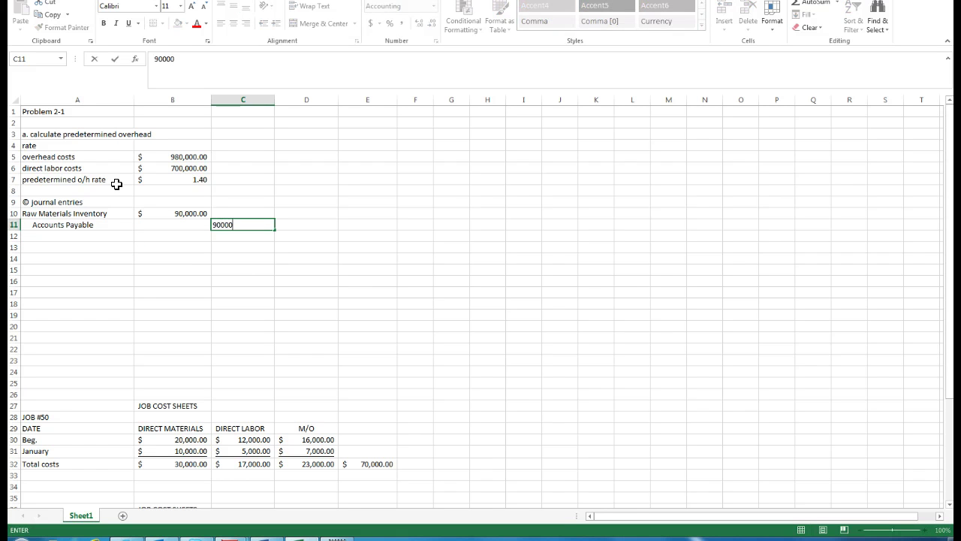
key(Return)
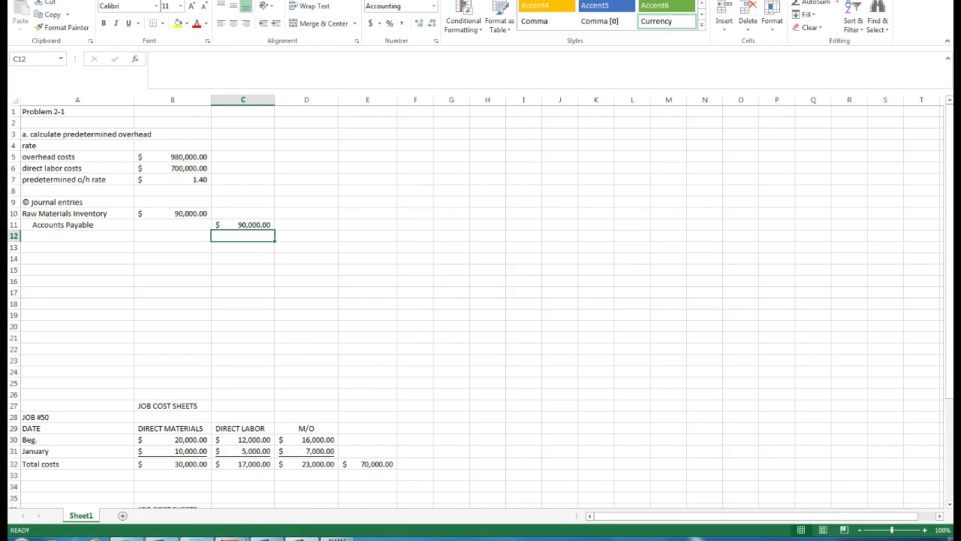
key(alt+Tab)
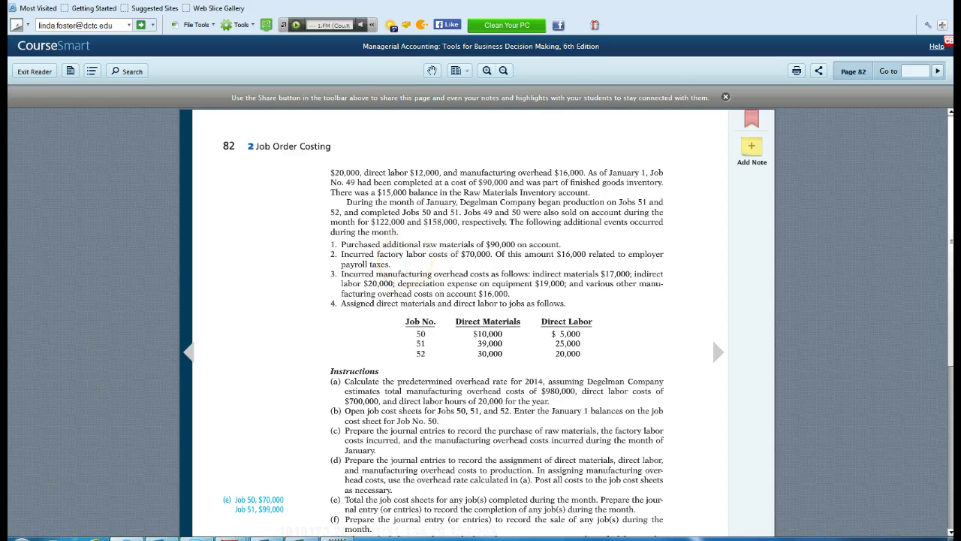
Step: Debit Factory Labor 70,000 in A13:B13
key(alt+Tab)
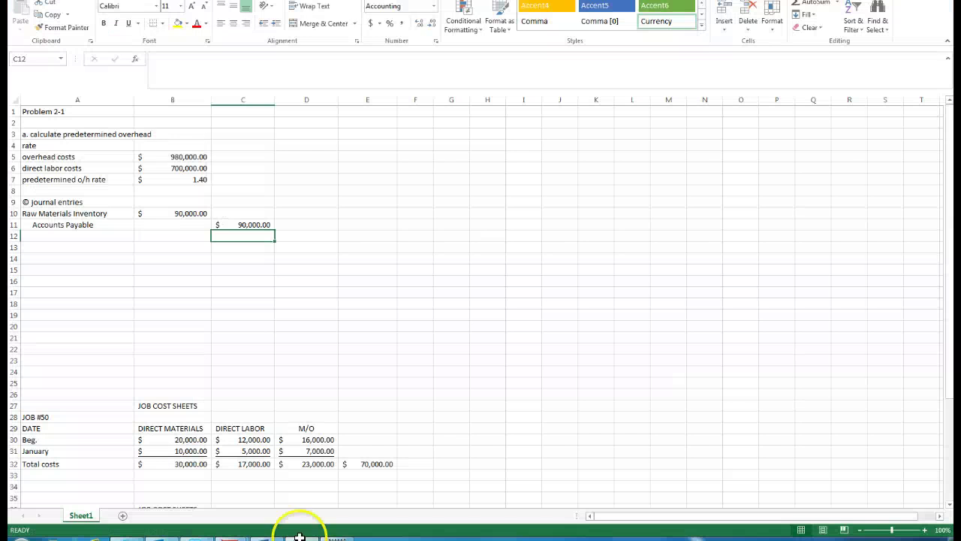
click(52, 246)
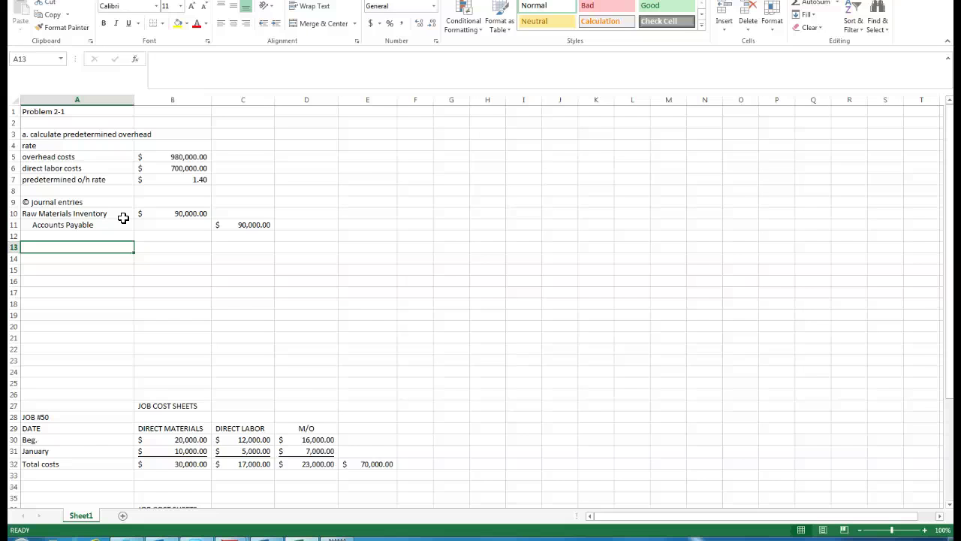
text(Factor)
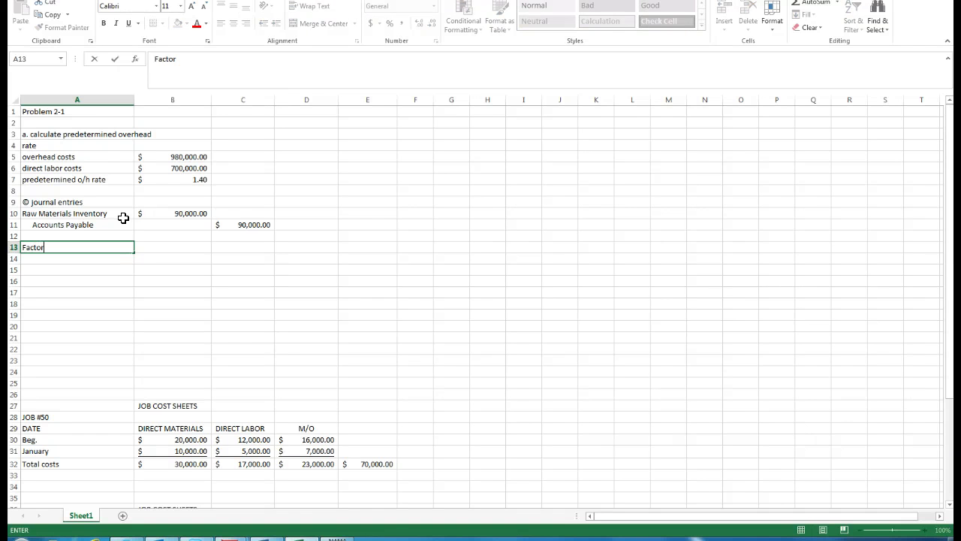
text(y Labor)
key(Tab)
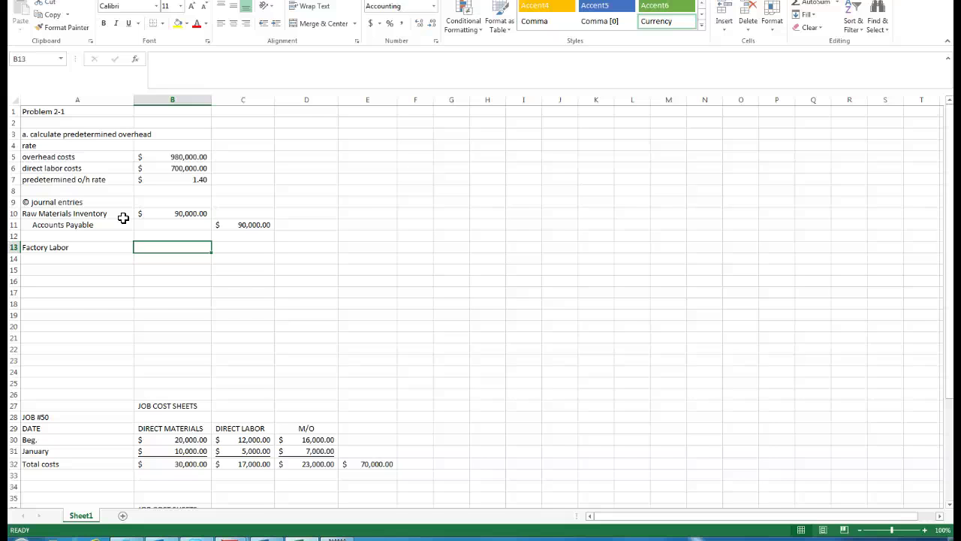
text(70000)
key(Return)
key(Left)
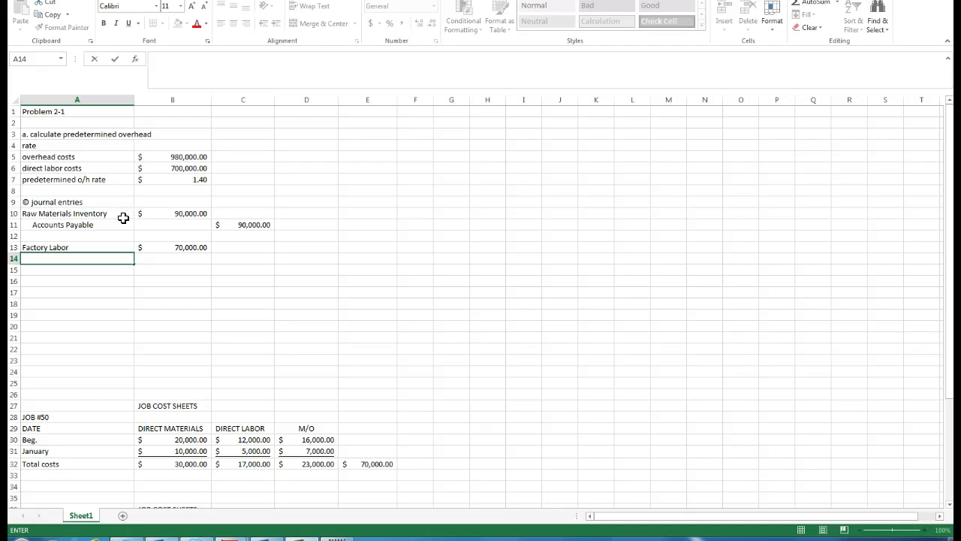
Step: List the credit accounts Factory Wages Payable and Employer Payroll Taxes Payable below it
text(Factory Wages Payable)
key(Return)
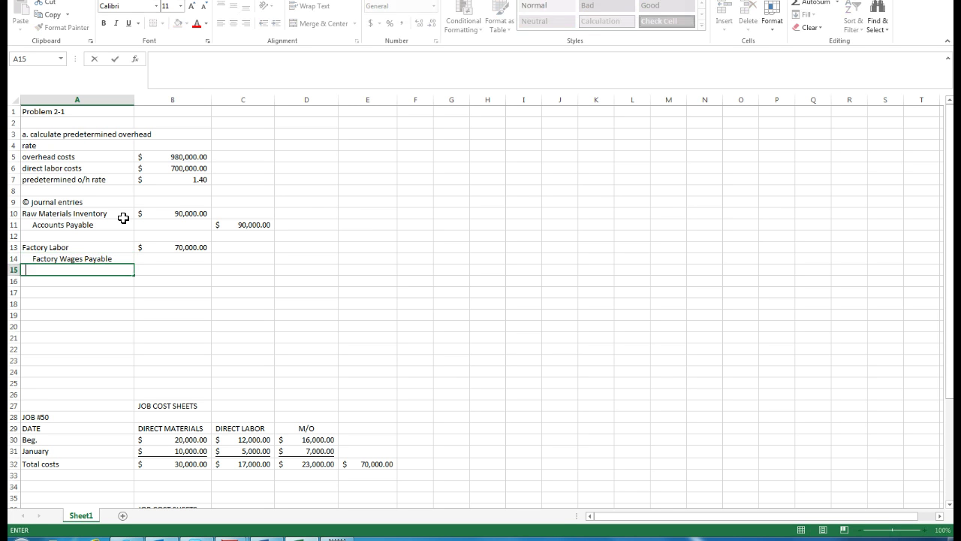
text(Employer Payroll Taxes Payable)
key(Up)
Step: Enter the credits: 54,000 for wages payable and 16,000 for payroll taxes
key(Right)
key(Down)
key(Right)
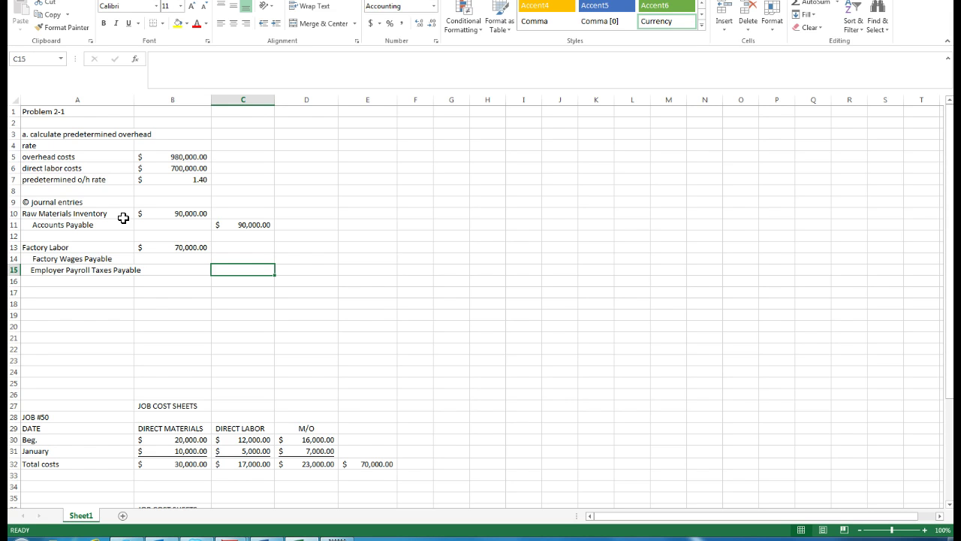
text(16)
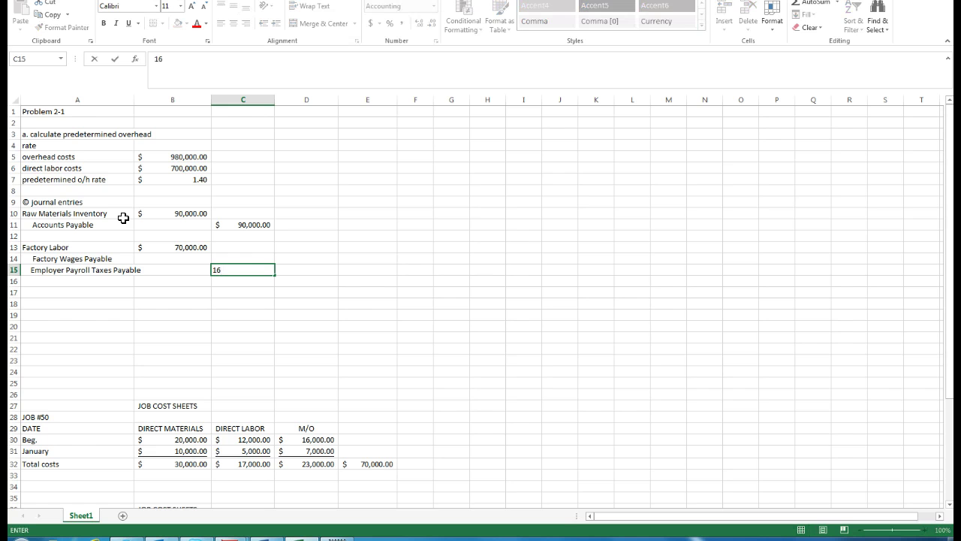
text(,000)
key(Up)
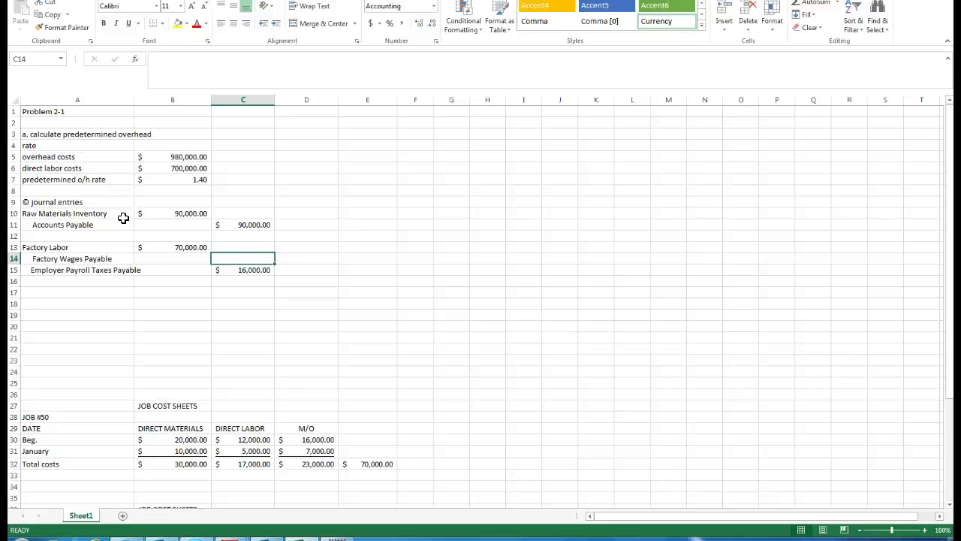
text(54000)
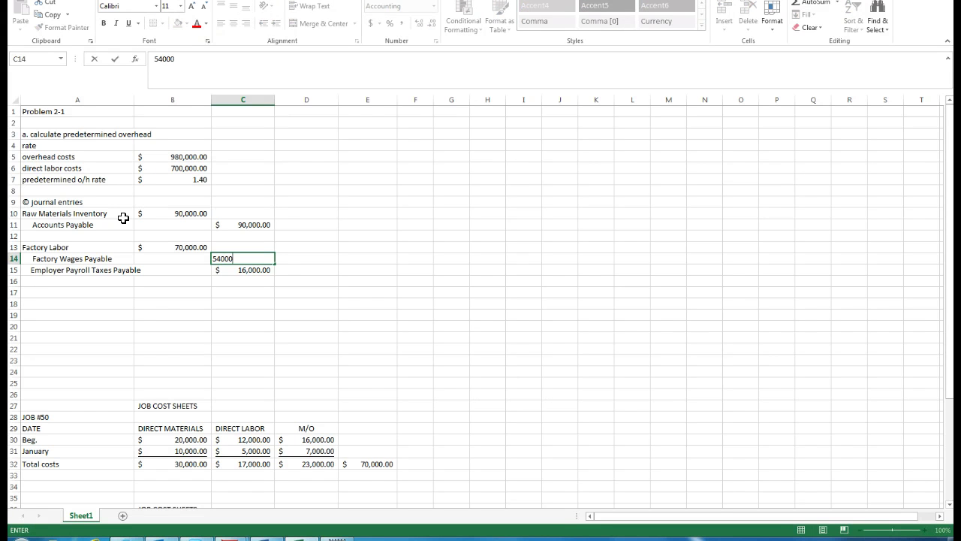
key(Return)
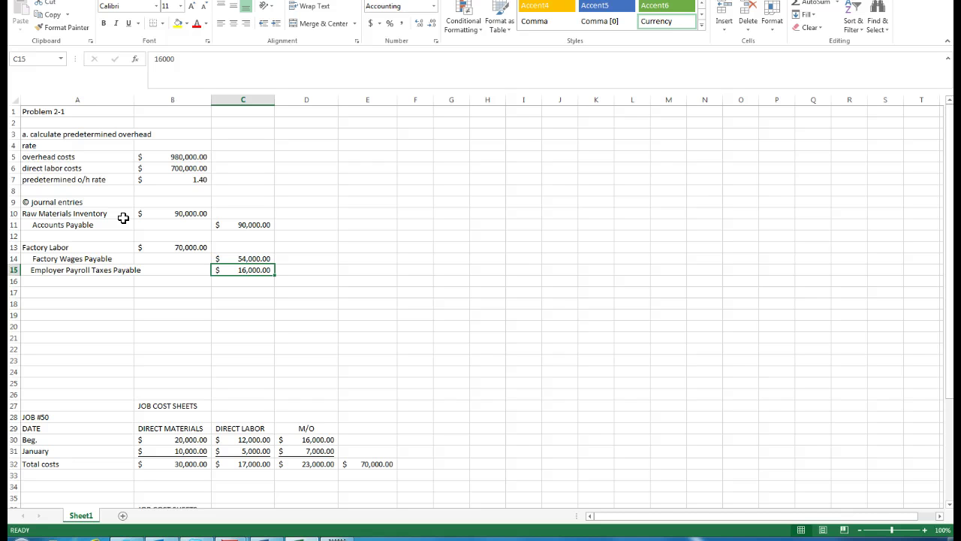
key(Up)
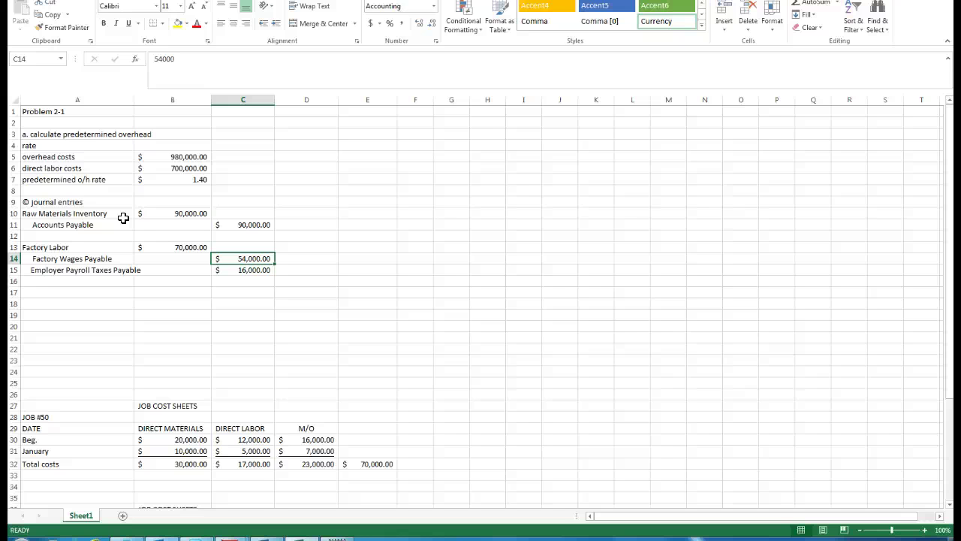
key(Down)
key(Down)
key(Down)
key(Left)
key(Left)
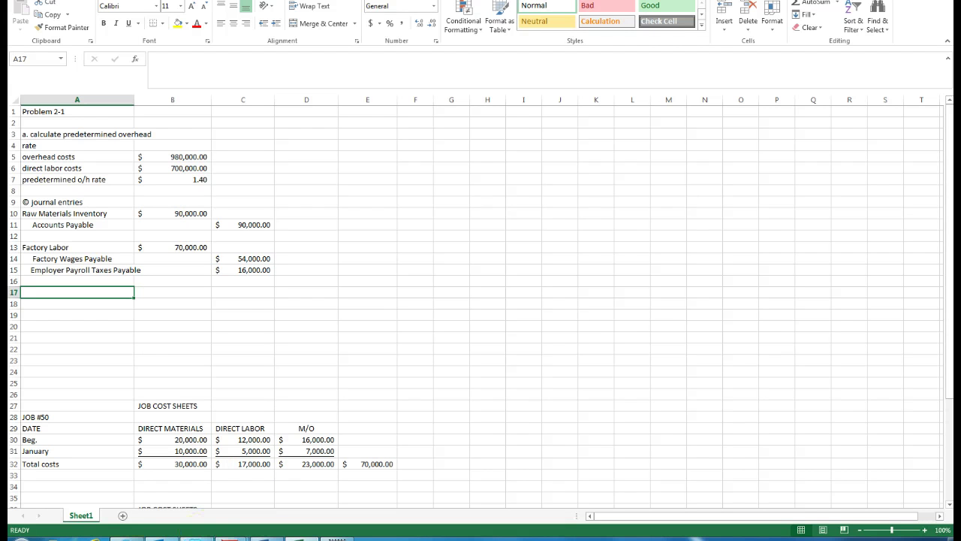
Step: Reread the January overhead costs in event 3 on textbook page 82
key(alt+Tab)
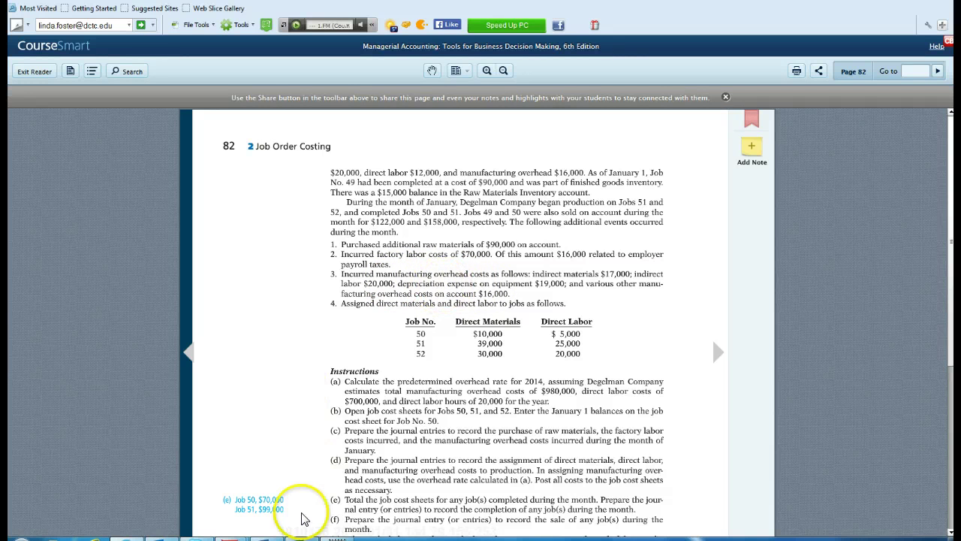
key(alt+Tab)
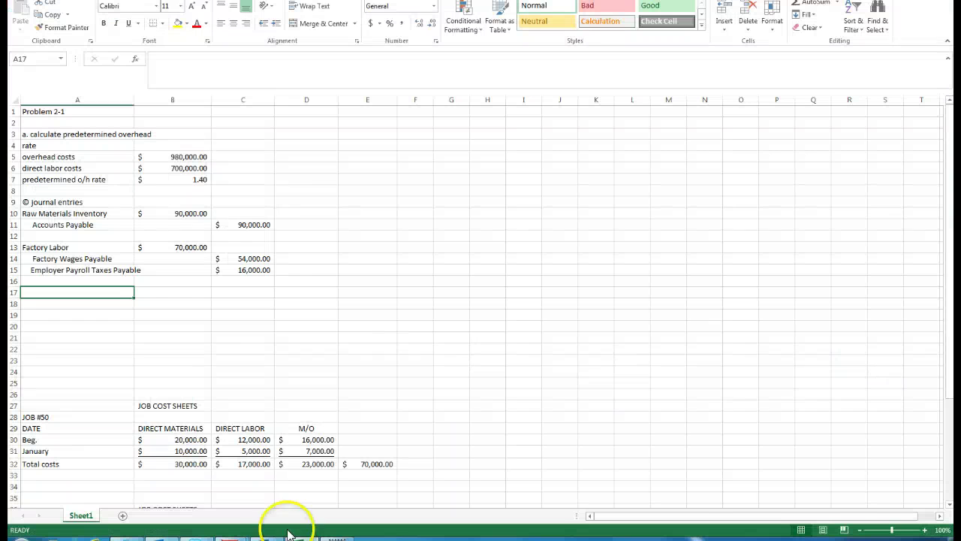
Step: Start the Manufacturing Overhead entry with Accounts Payable 16,000 and Accumulated Depreciation - Equipment 19,000 credits
click(92, 289)
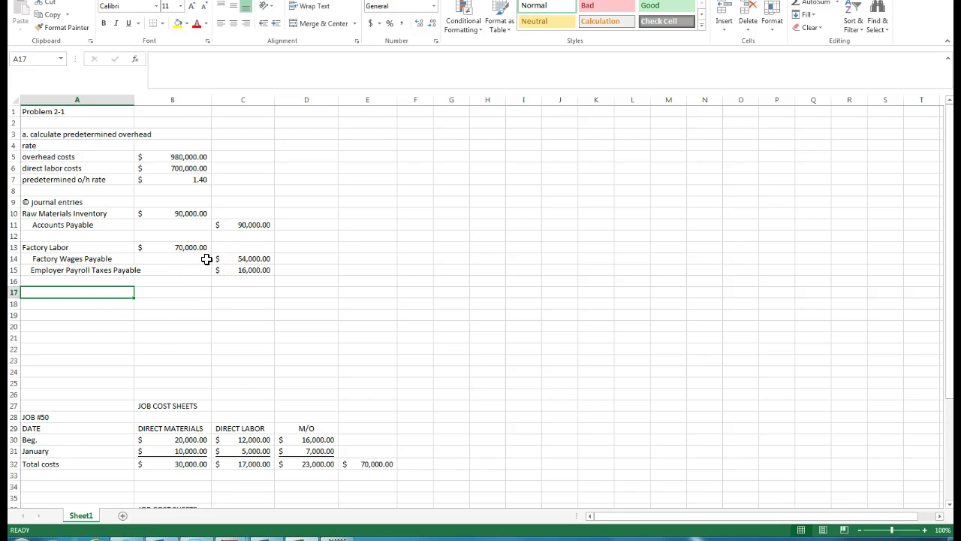
text(Manufac)
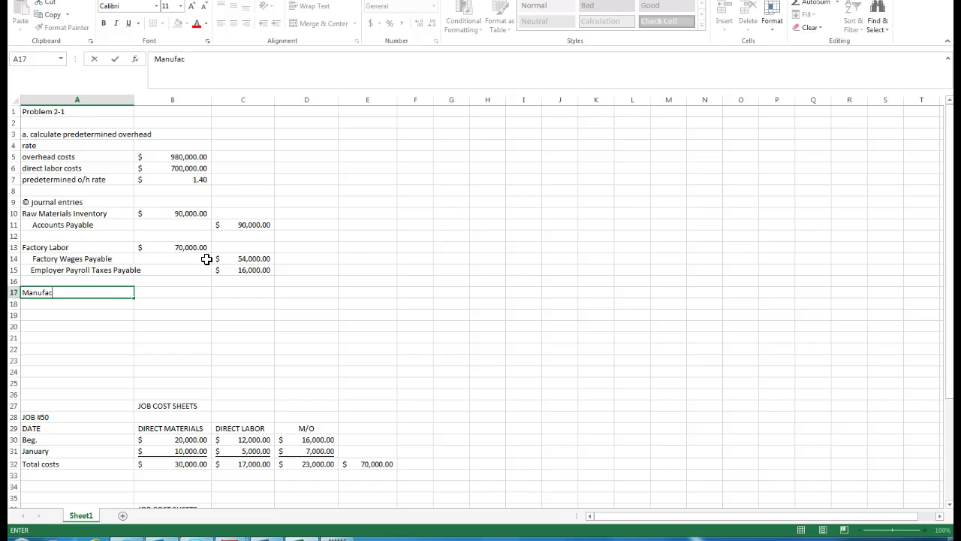
text(turing Overhead)
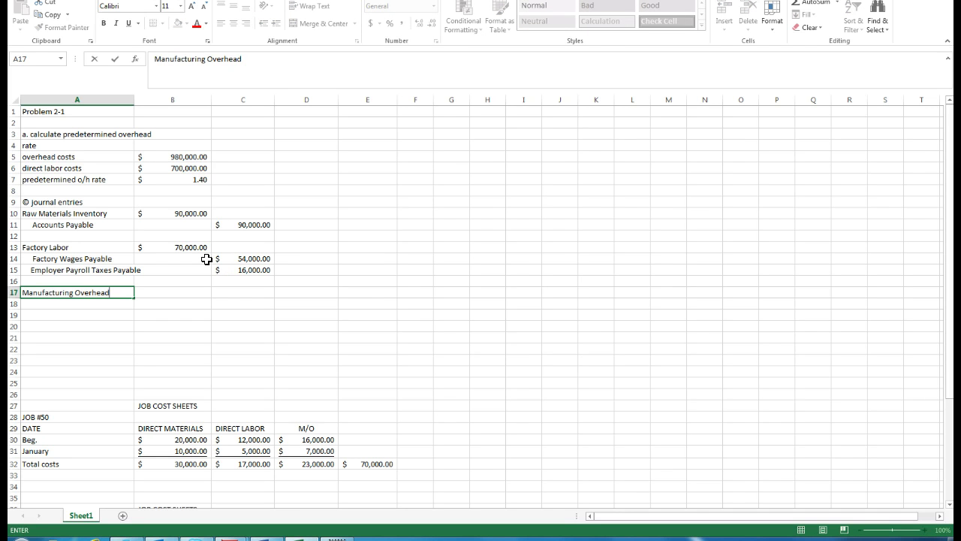
key(ctrl+Return)
key(Return)
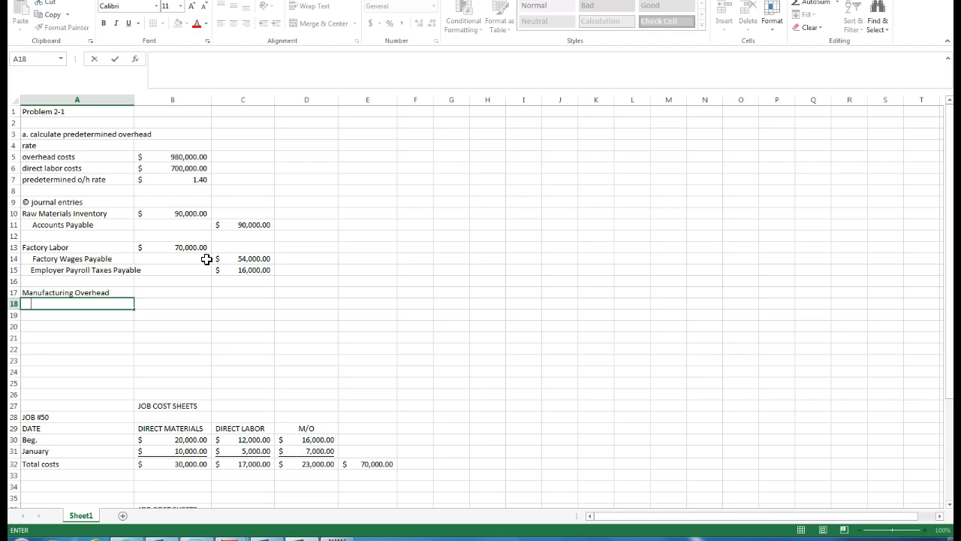
text(Accounts Payab)
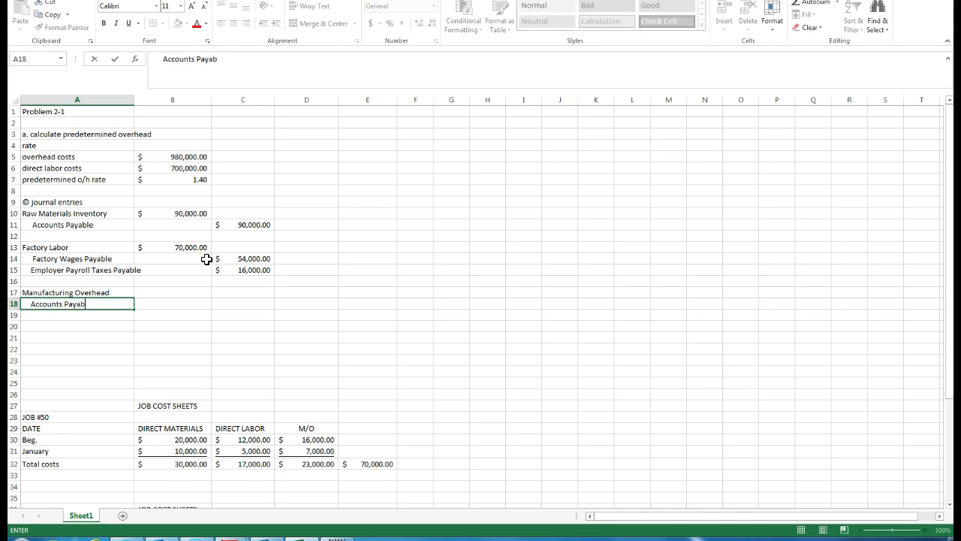
text(le)
key(Tab)
key(Tab)
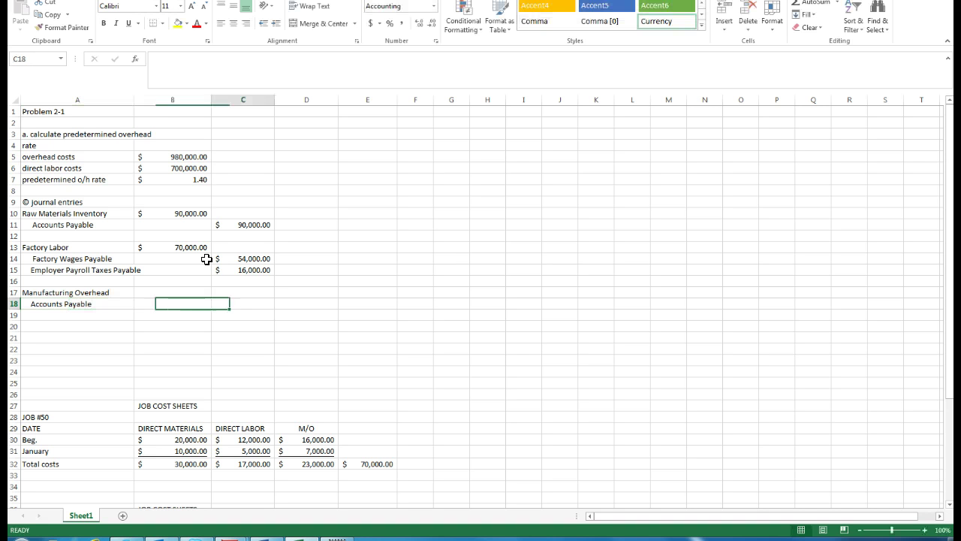
text(160000.00)
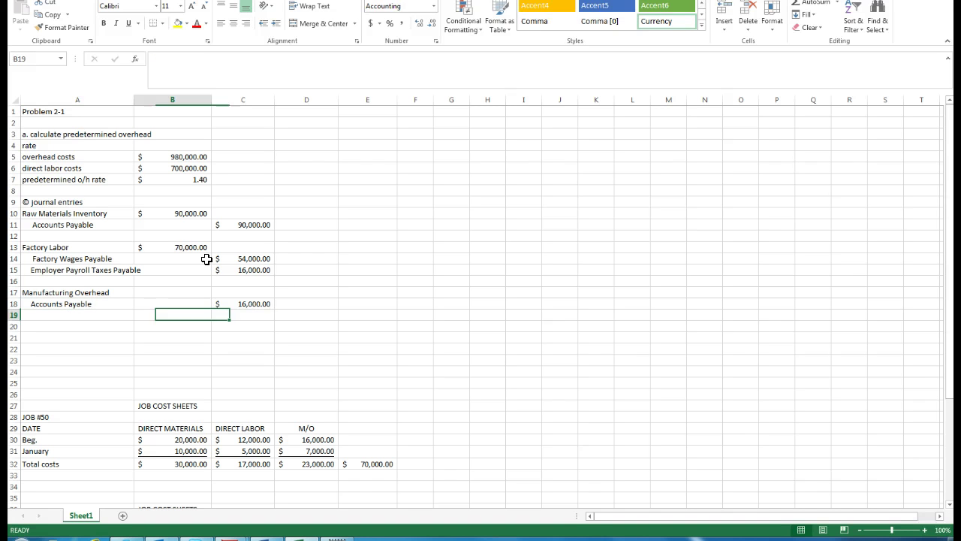
key(Left)
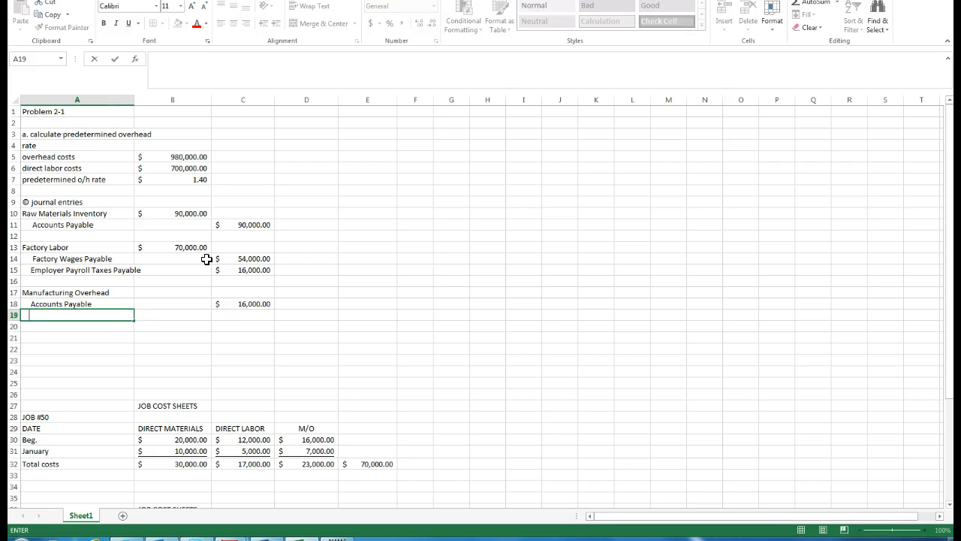
text(Accumulated De)
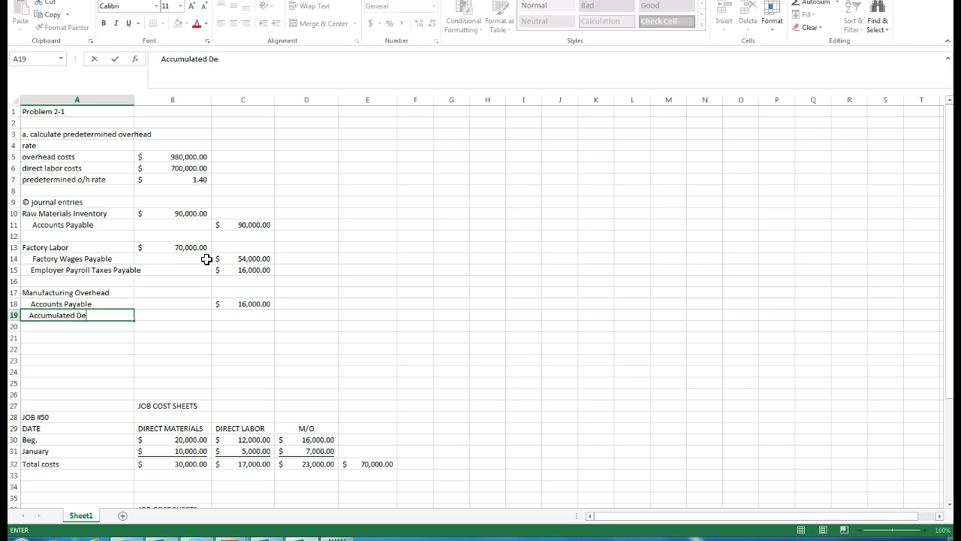
text(preciation)
text( - /E)
text(quipment)
key(Tab)
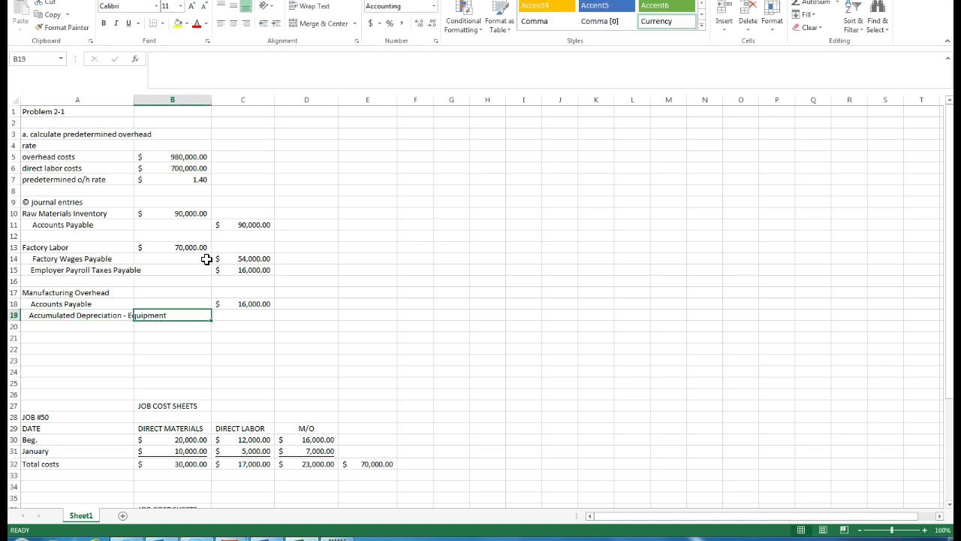
key(Tab)
text(19000)
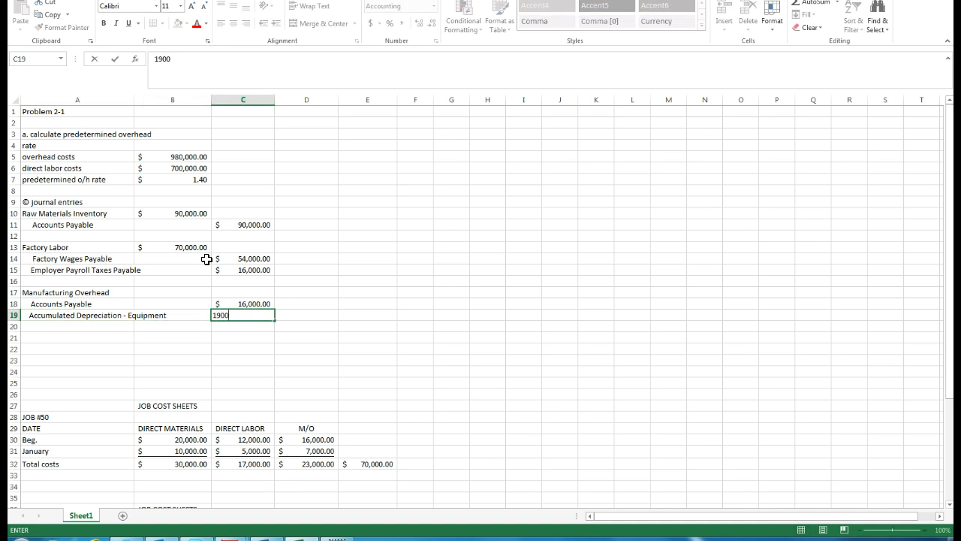
key(Return)
Step: Add credits of Raw Materials Inventory 17,000 and Factory Labor 20,000
key(Left)
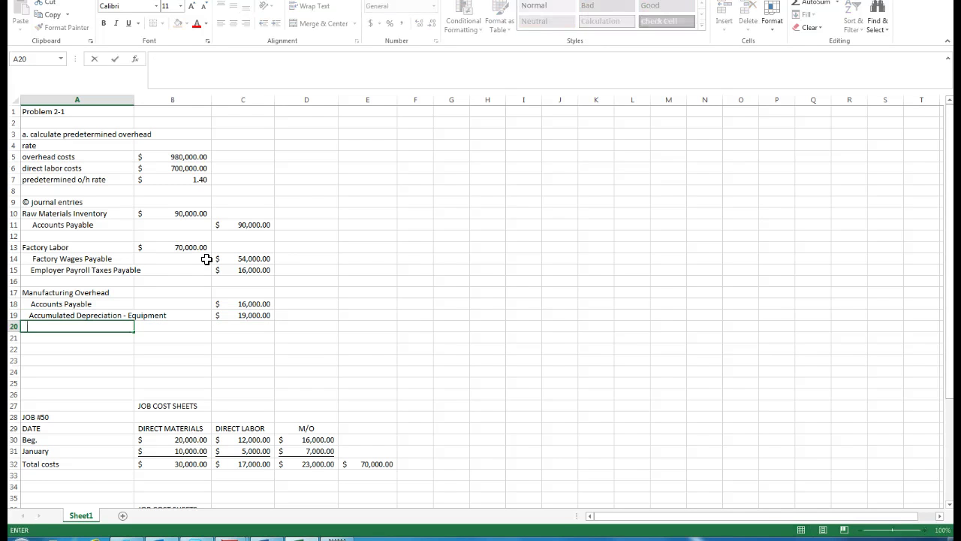
text(Raw Materials Inventory)
key(Tab)
key(Tab)
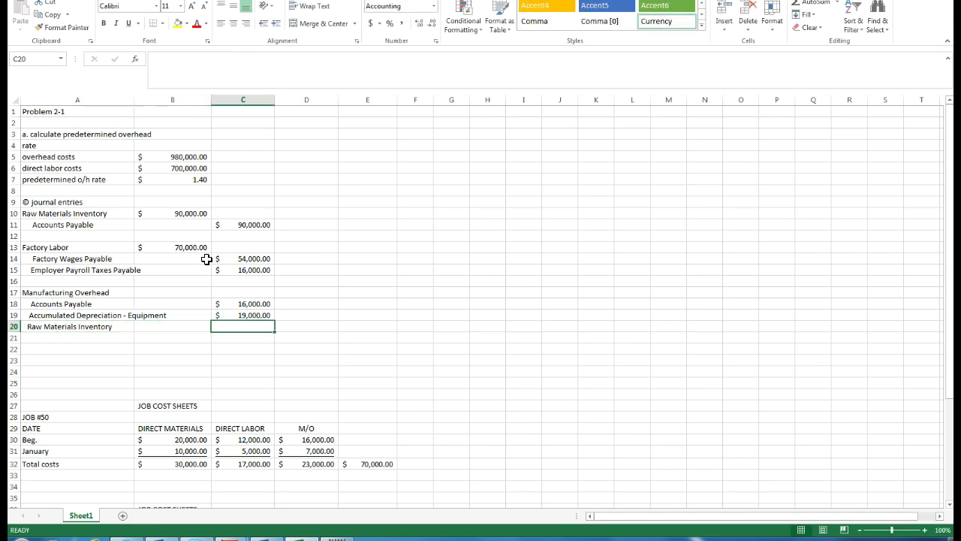
text(17000)
key(ctrl+Return)
key(Return)
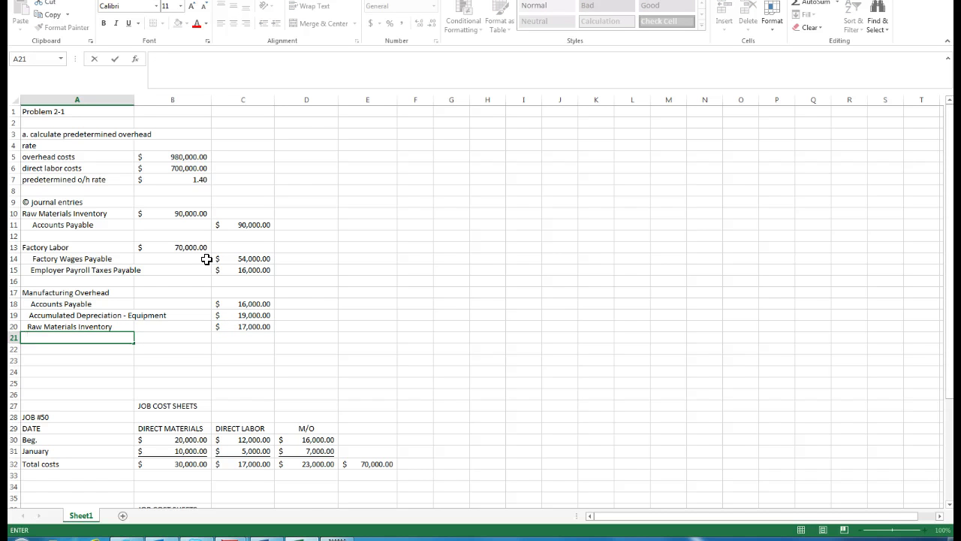
text(Factory Labor)
key(Tab)
key(Tab)
text(20,00)
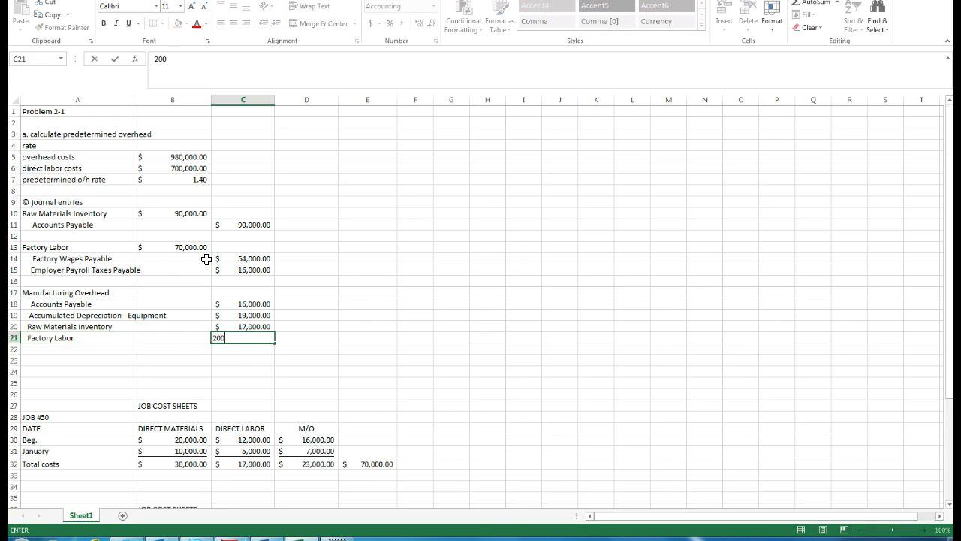
text(0)
key(Return)
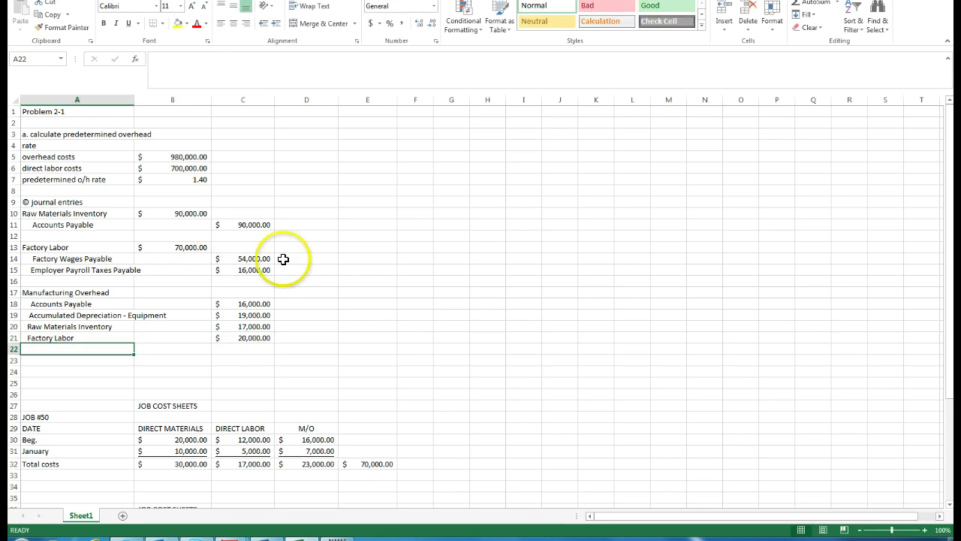
Step: Sum C18:C21 into B17 for the 72,000 Manufacturing Overhead debit
click(260, 339)
click(167, 292)
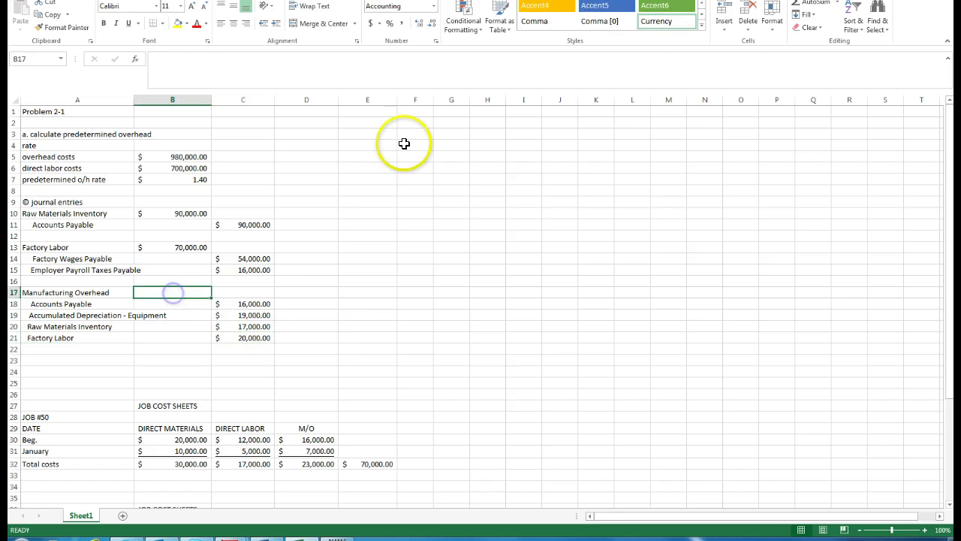
click(812, 3)
click(242, 305)
drag(239, 312, 240, 338)
key(Return)
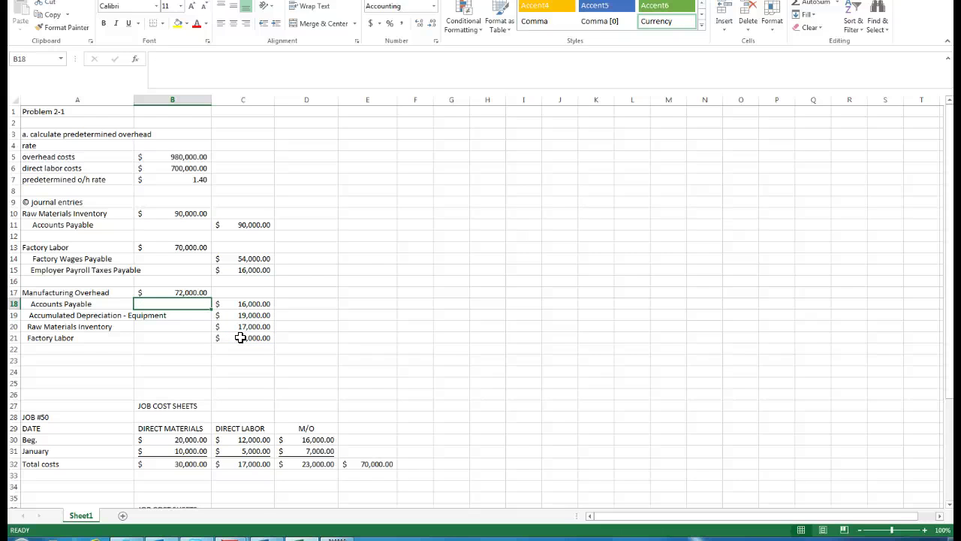
click(252, 538)
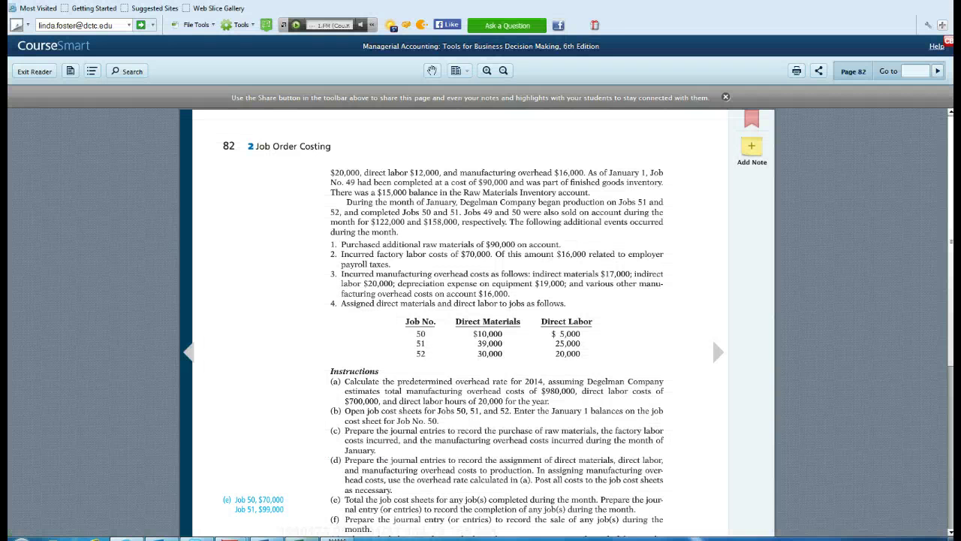
click(564, 277)
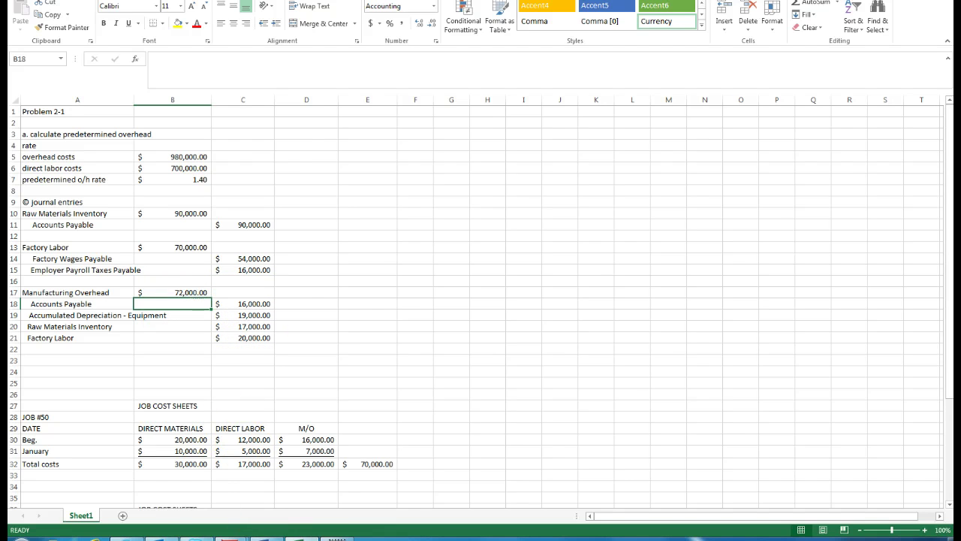
key(alt+Tab)
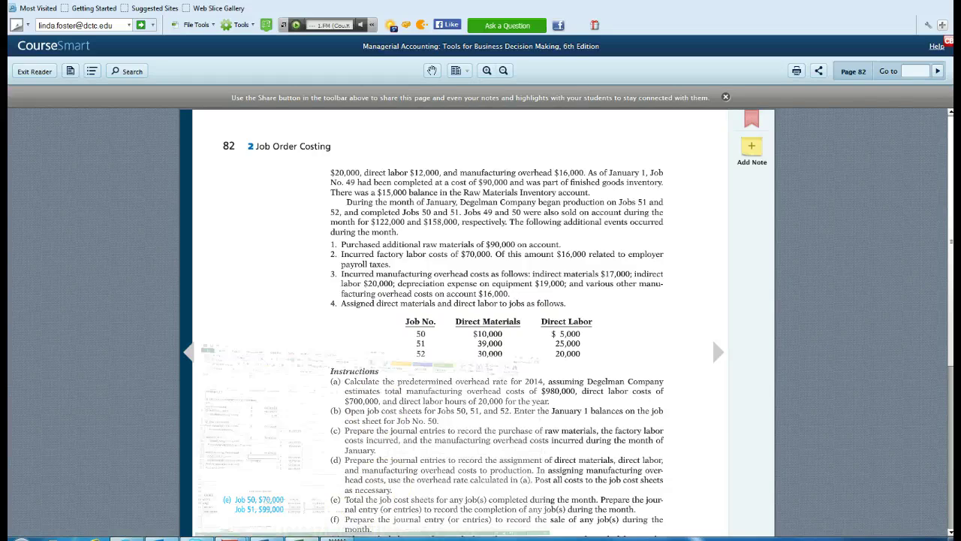
click(302, 538)
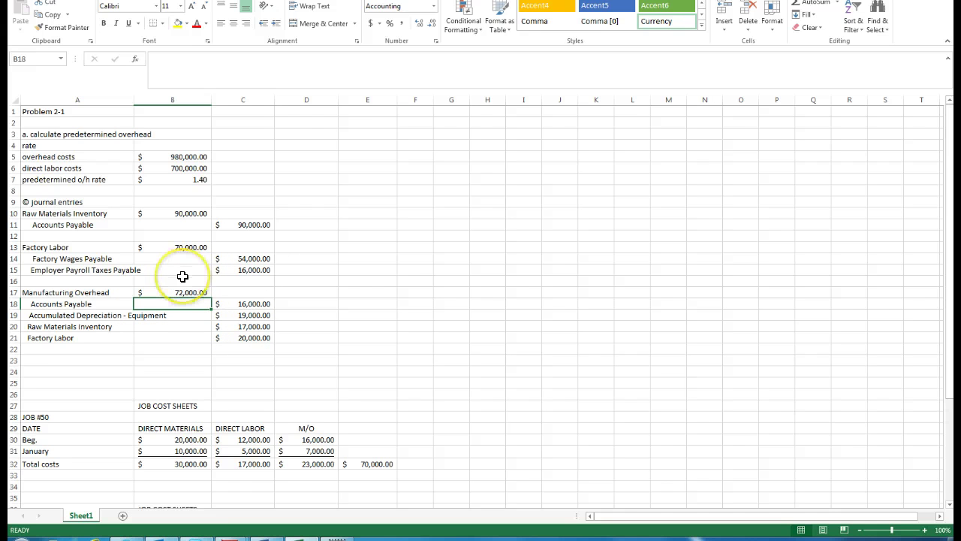
mouse_move(338, 534)
click(316, 517)
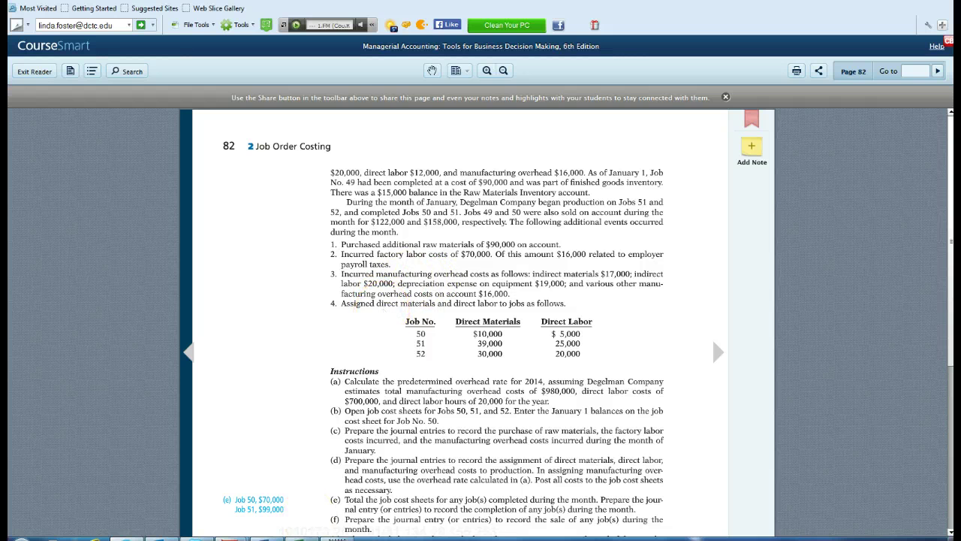
click(314, 535)
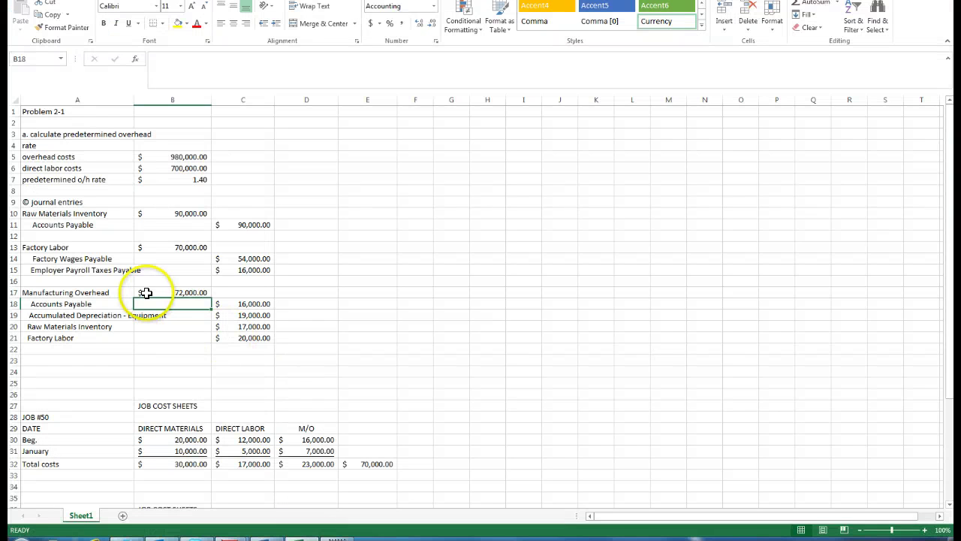
click(233, 370)
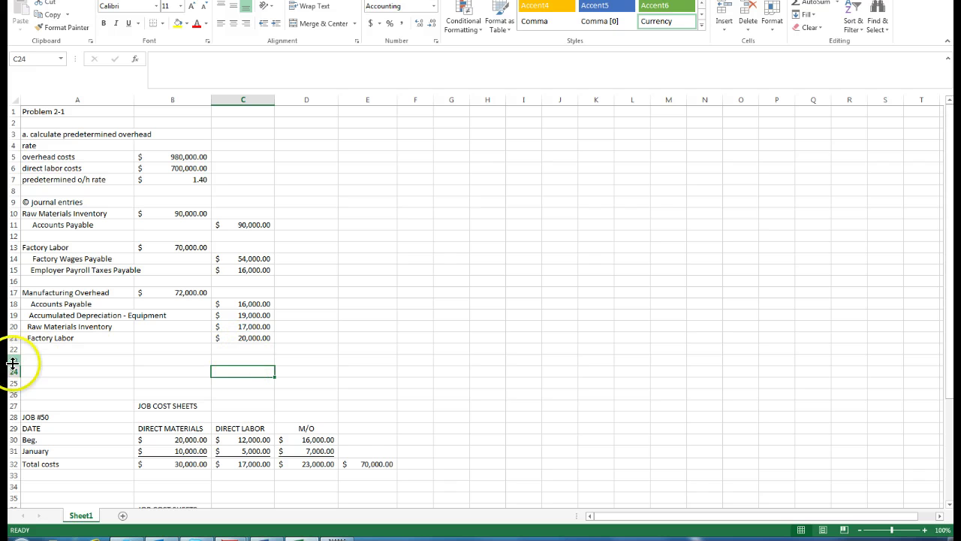
Step: Insert seven blank rows at rows 23–29 above the job cost sheets
drag(13, 362, 11, 428)
right_click(15, 392)
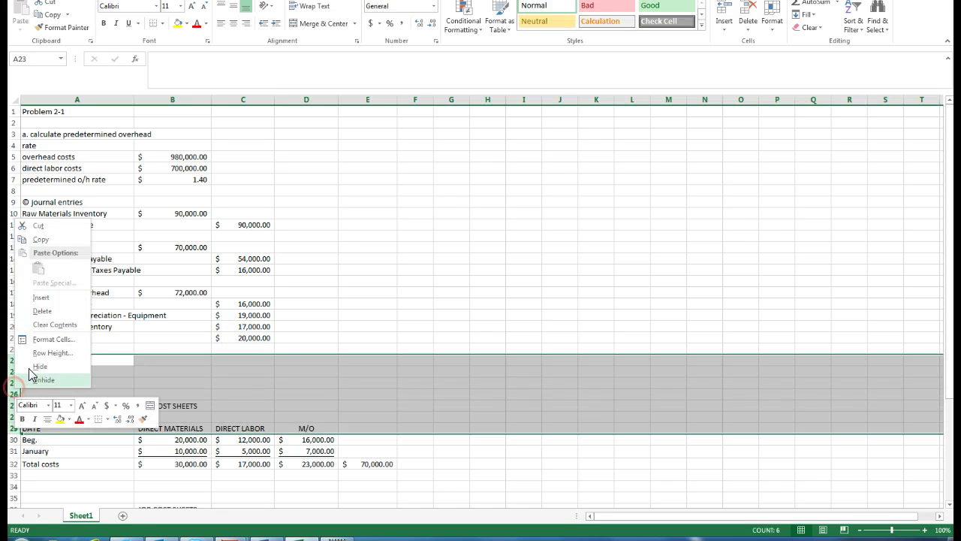
click(41, 297)
click(58, 359)
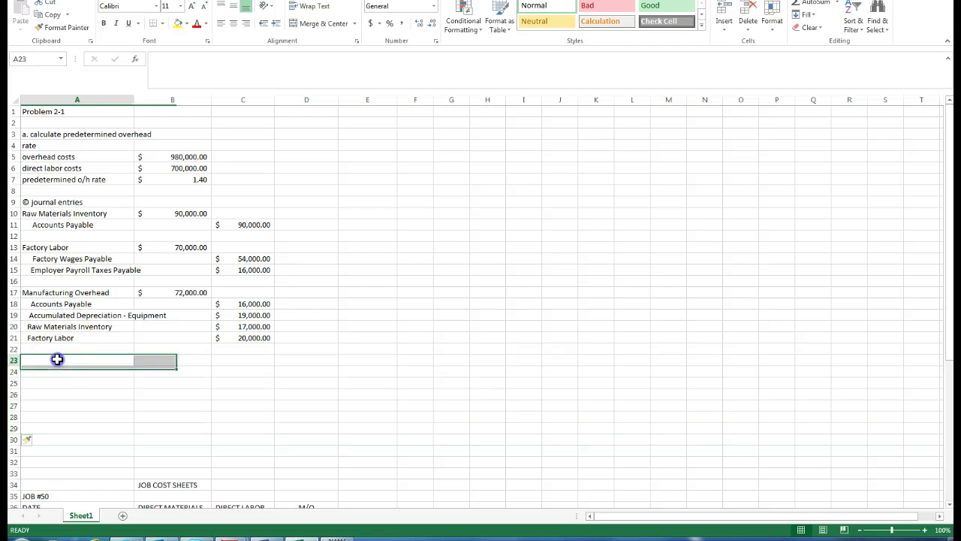
click(262, 537)
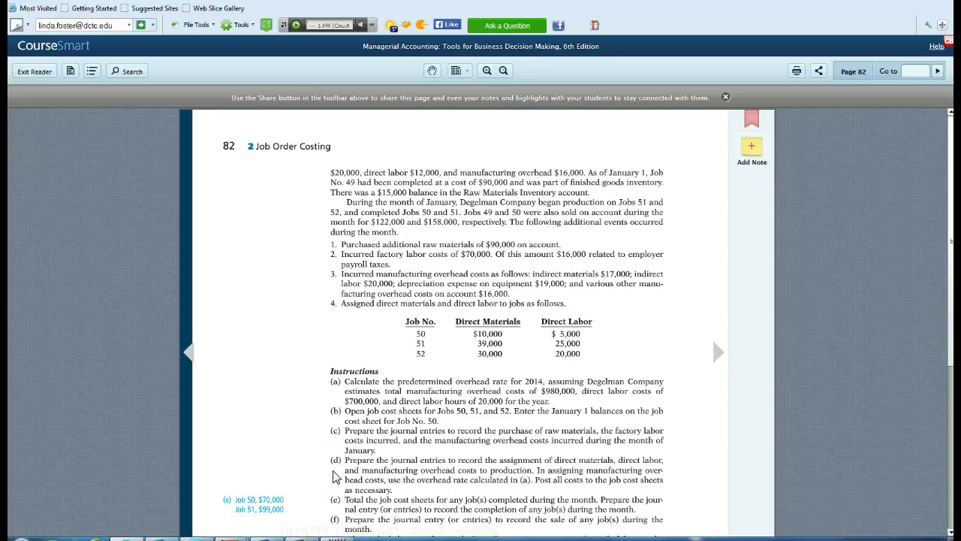
Step: Scroll the textbook page down to the problem's instructions, then return to Excel
drag(949, 363, 936, 410)
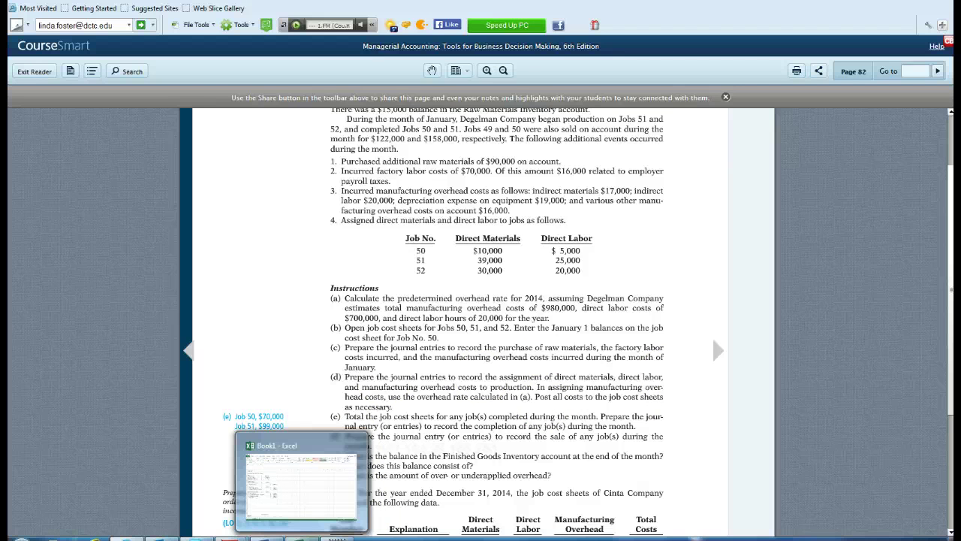
click(301, 537)
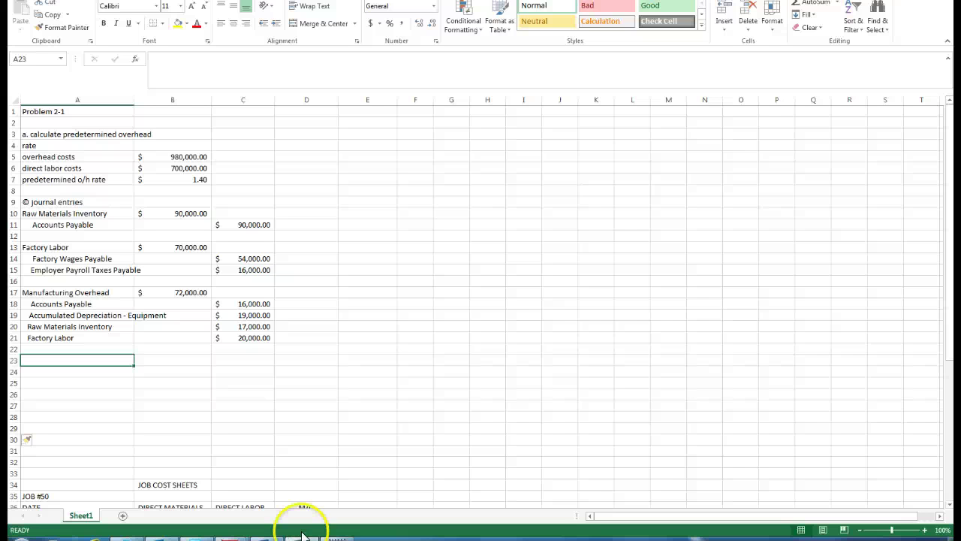
Step: Fill the January direct materials cells for Jobs 50, 51 and 52 (10,000, 39,000, 30,000) yellow
drag(952, 351, 935, 482)
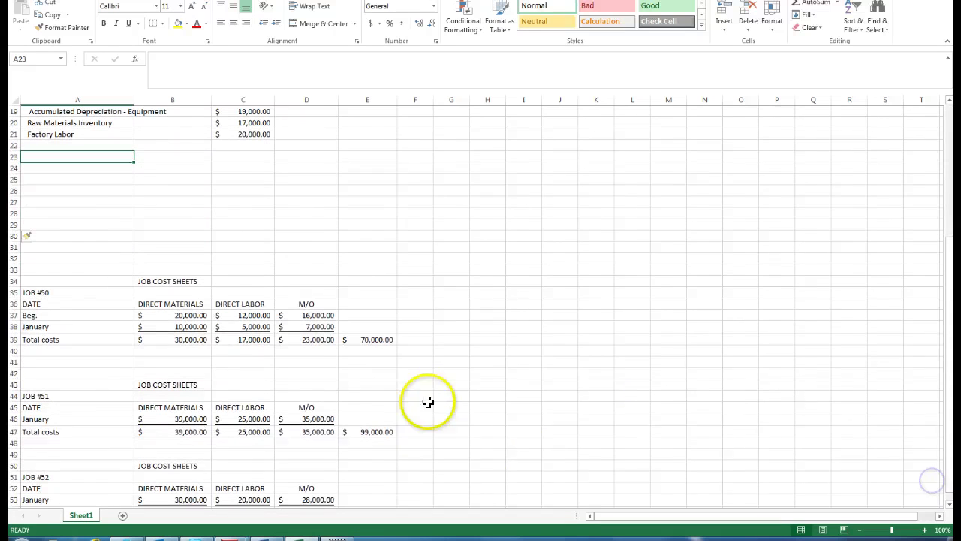
click(190, 325)
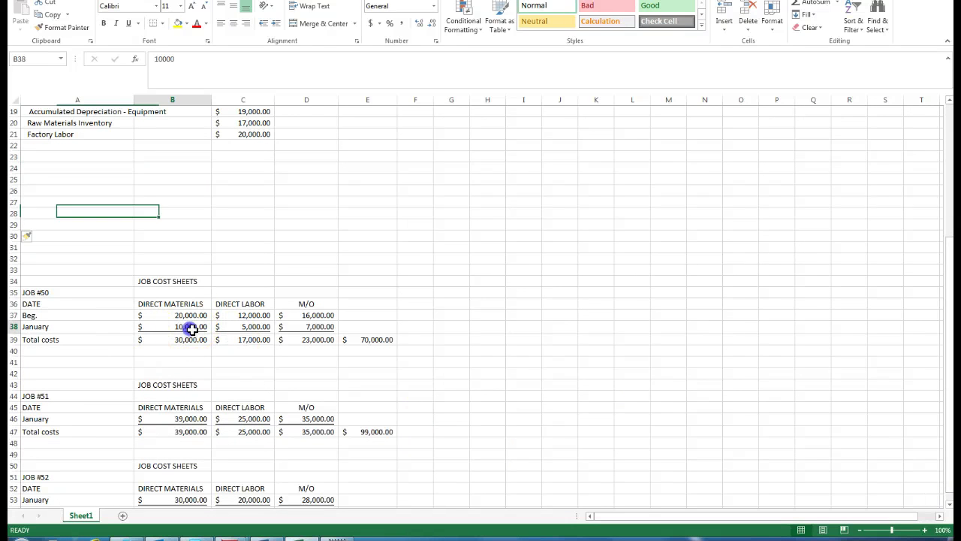
click(179, 23)
click(178, 419)
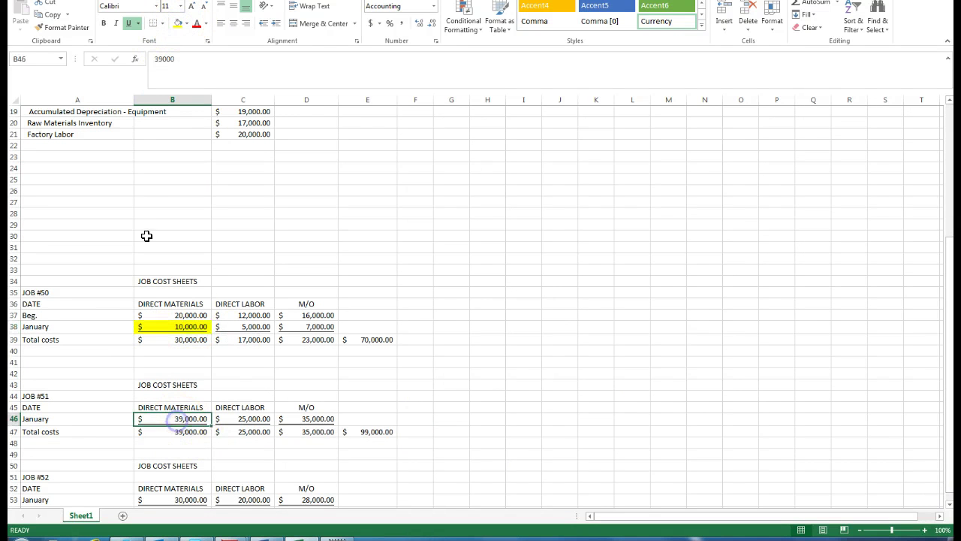
click(178, 23)
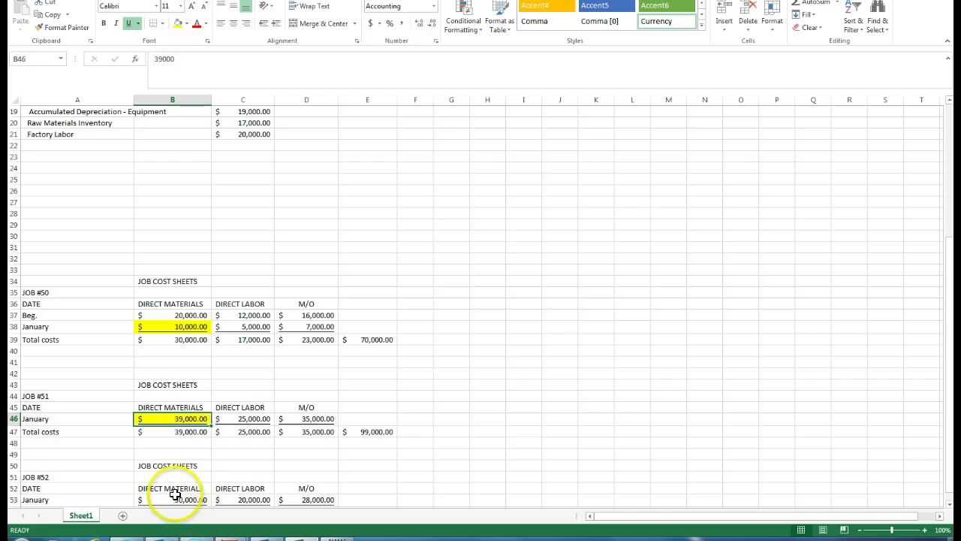
click(176, 498)
click(178, 24)
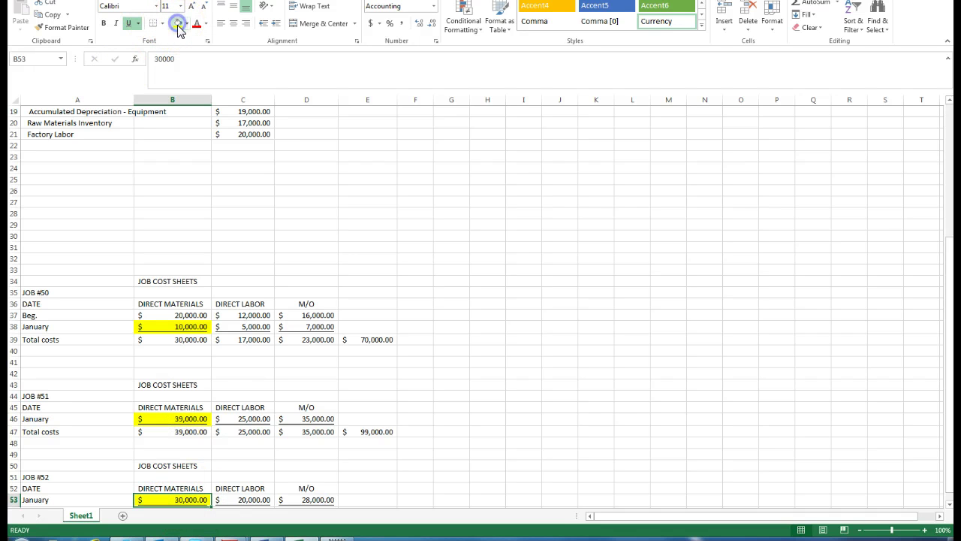
click(101, 159)
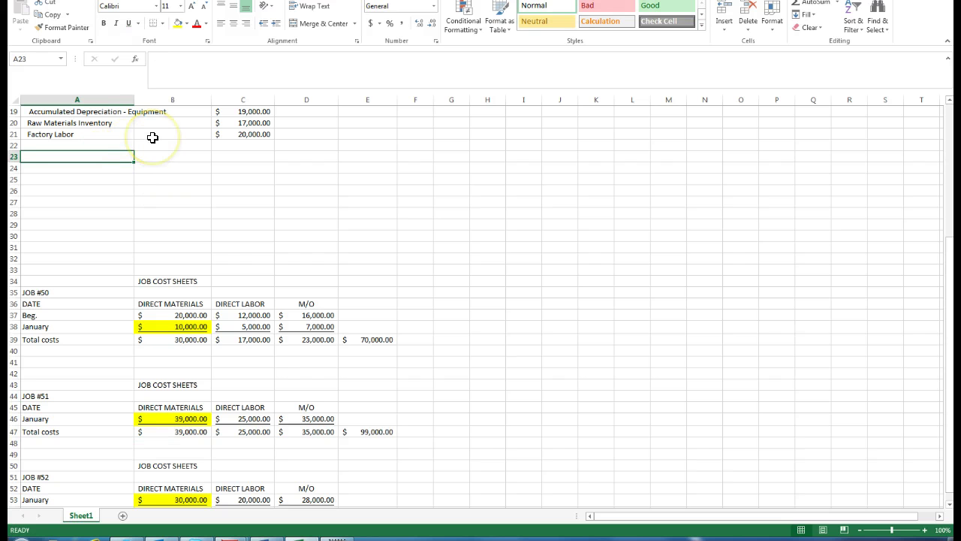
Step: Enter the 'Work in Process Inventory' debit label and the 'Raw Material' credit label below it
text(Work in)
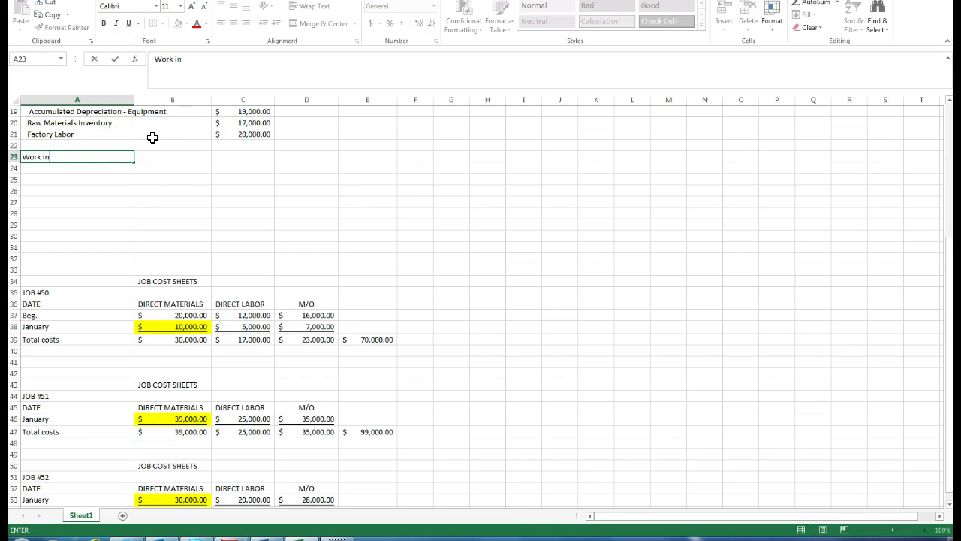
text( Process Inventory)
key(Return)
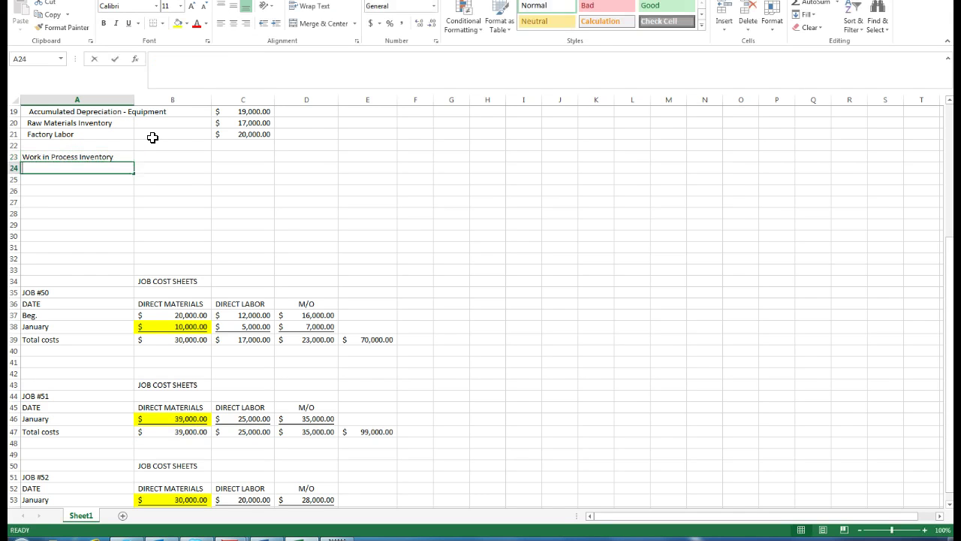
text(Raw Materials)
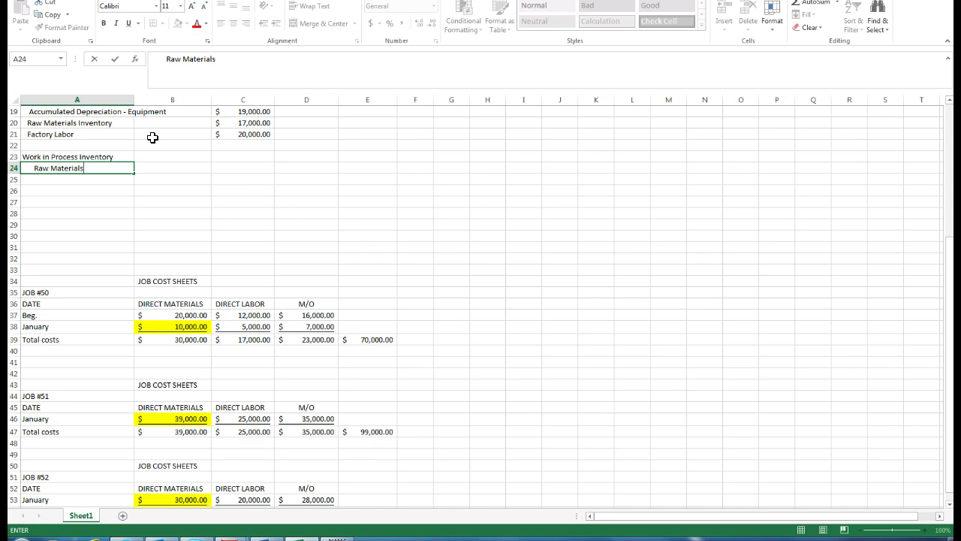
Step: Credit Raw Materials in C24 with the sum B38+B46+B53 of the jobs' January materials
click(240, 165)
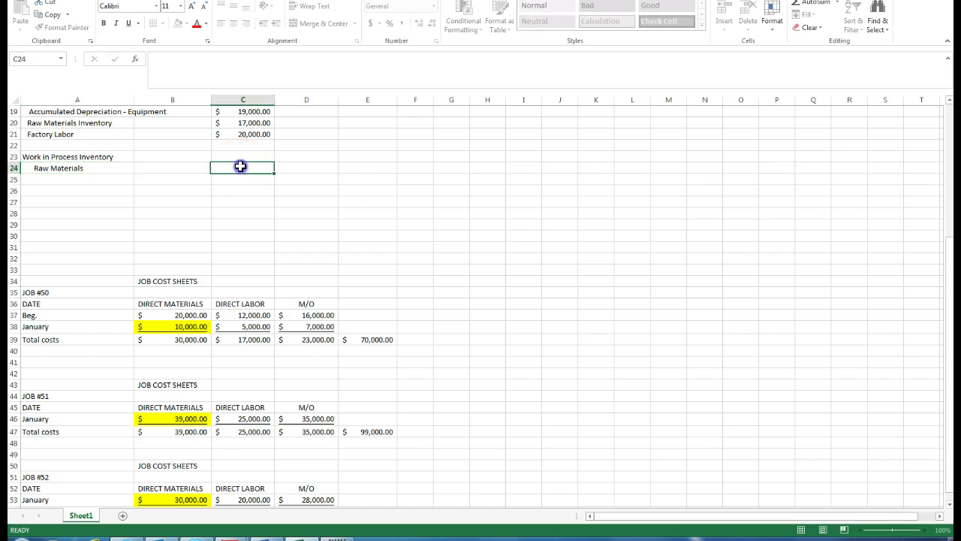
click(811, 7)
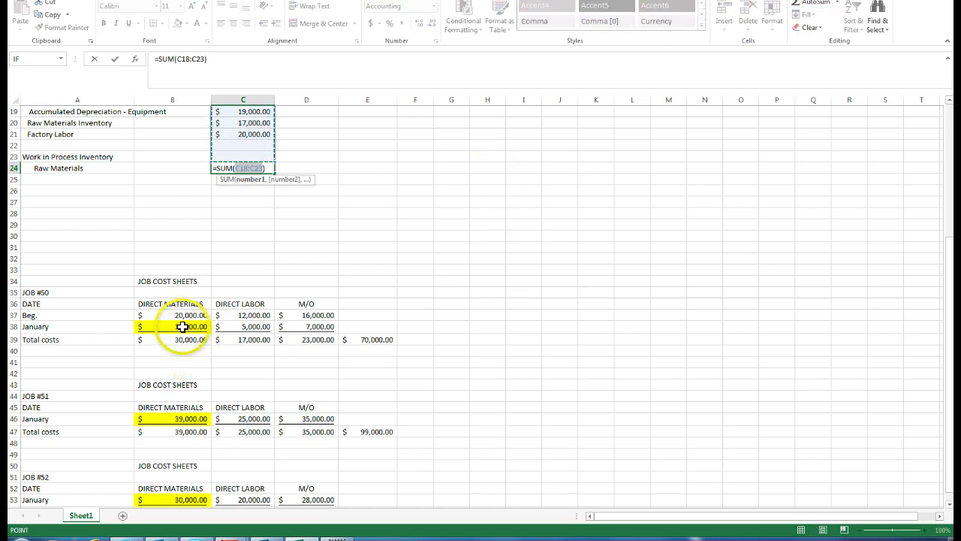
click(182, 327)
text(+)
click(183, 419)
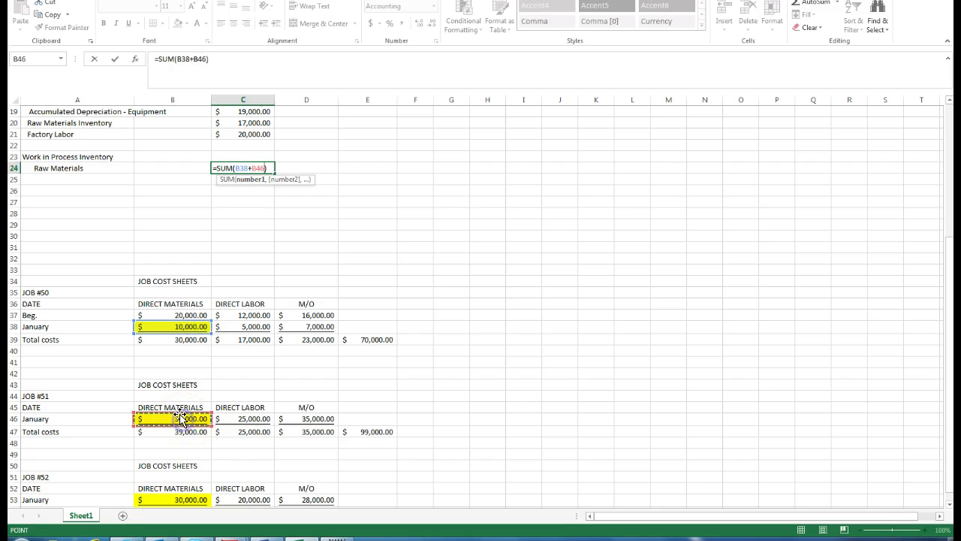
text(+)
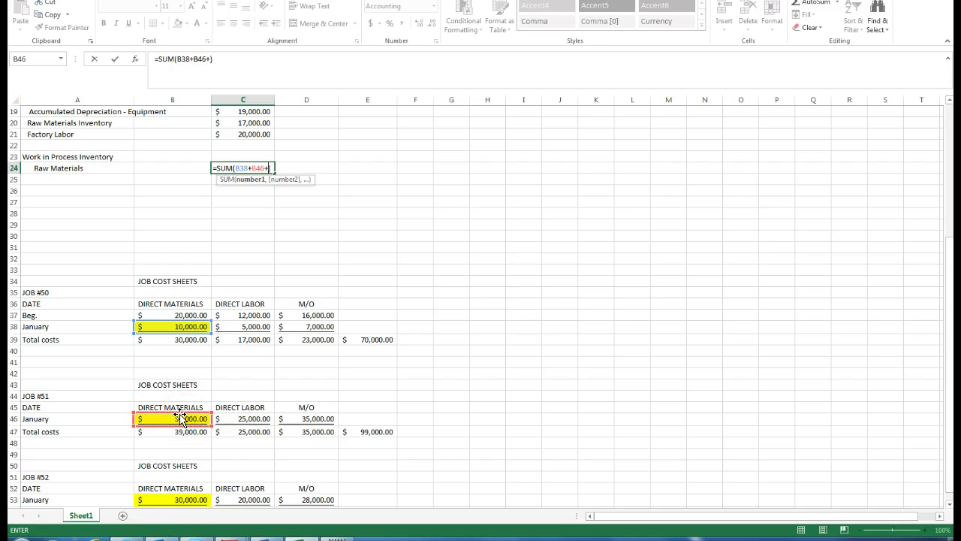
click(183, 500)
key(Return)
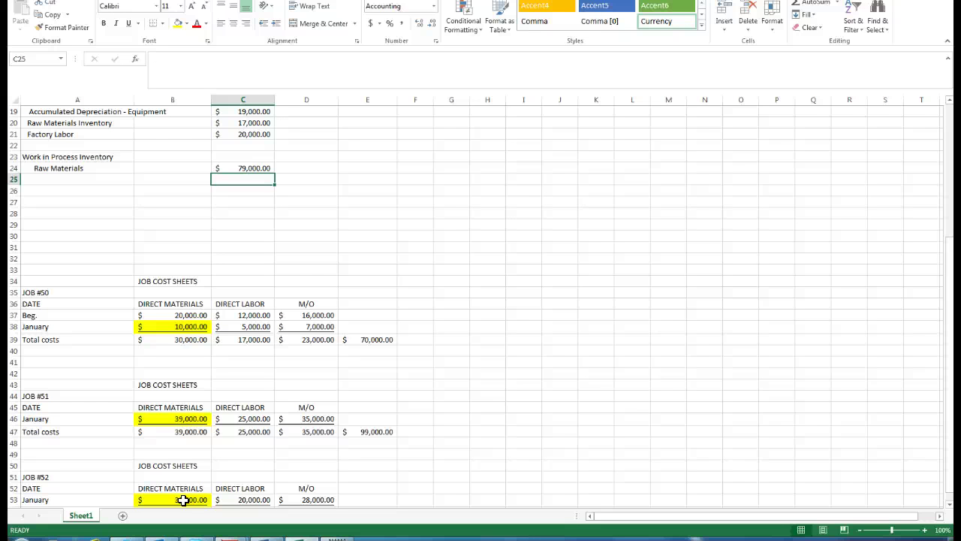
Step: Debit Work in Process Inventory 79,000 in B23
click(175, 153)
text(79)
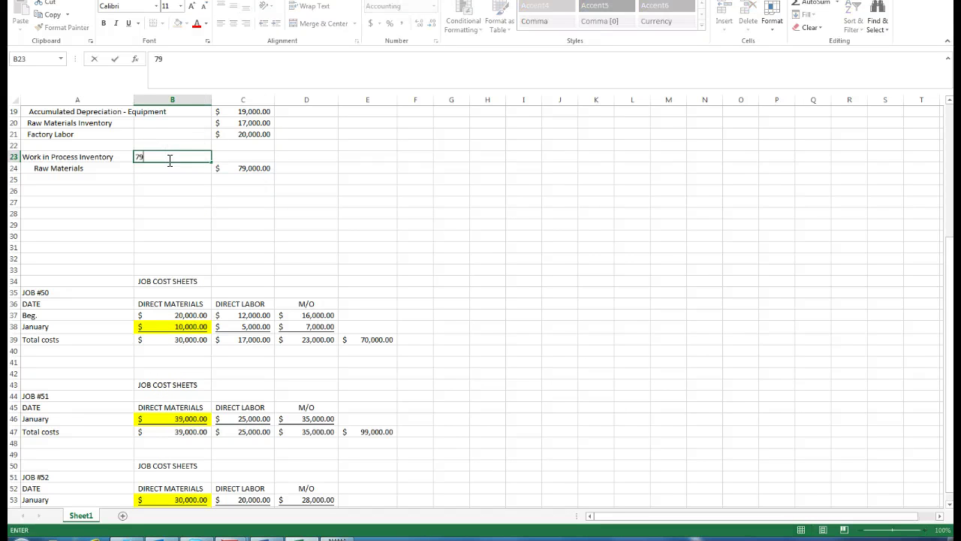
text(000)
key(Return)
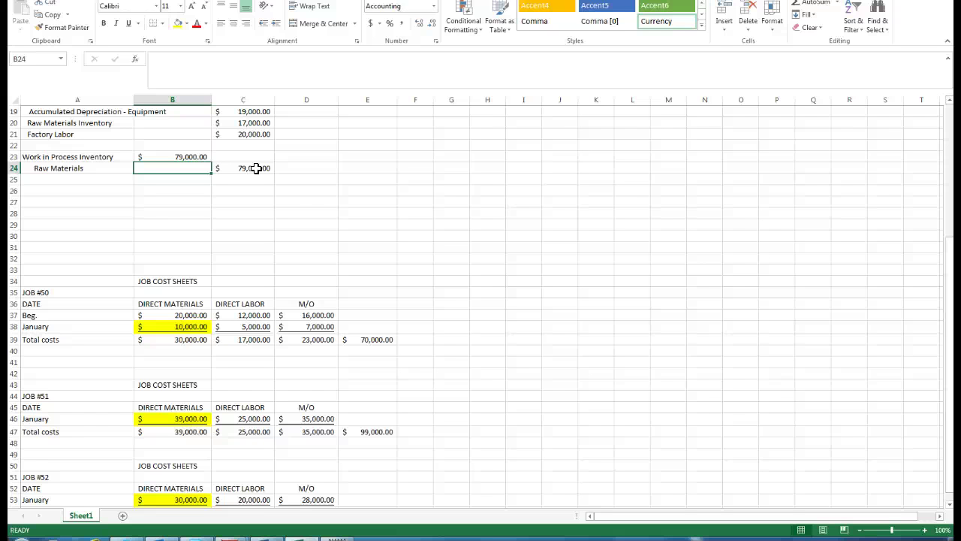
Step: Enter the 'Work in Process Inventory' label in A26 and 'Factory Labor' in A27
click(75, 190)
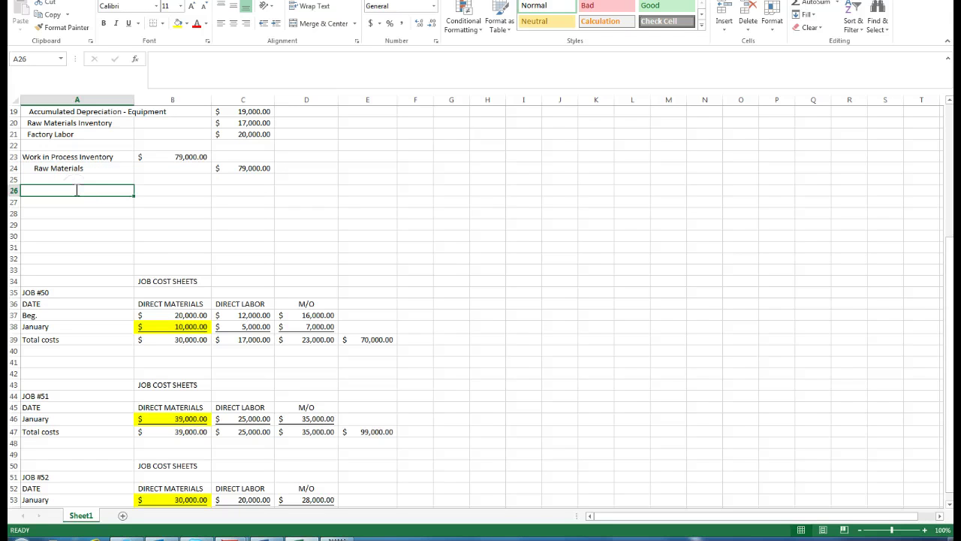
text(Work in Process Inventory)
key(Return)
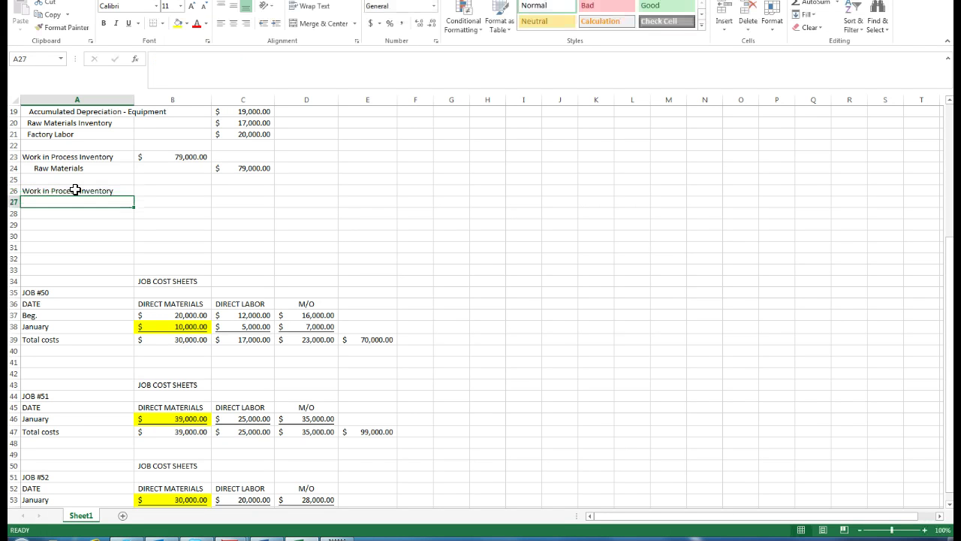
key(Up)
key(Right)
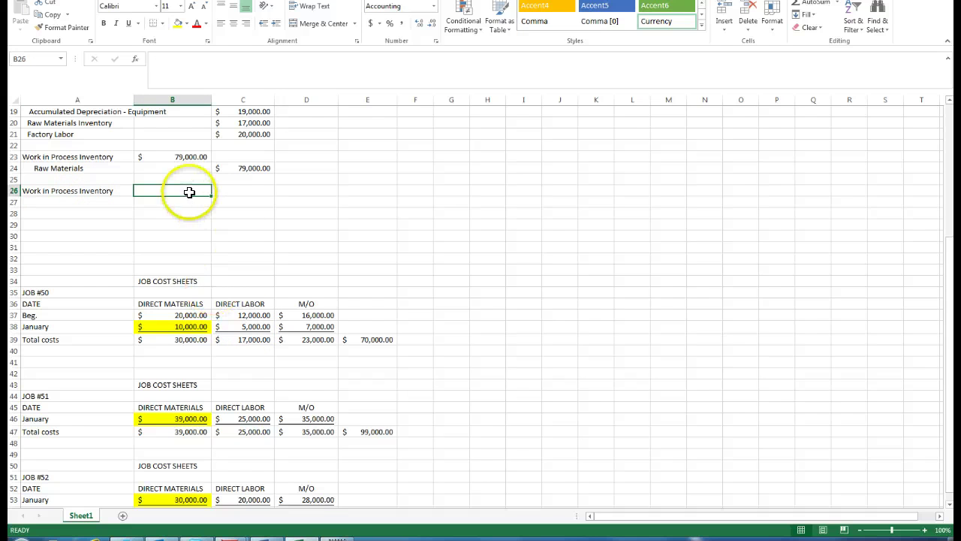
click(247, 203)
click(94, 203)
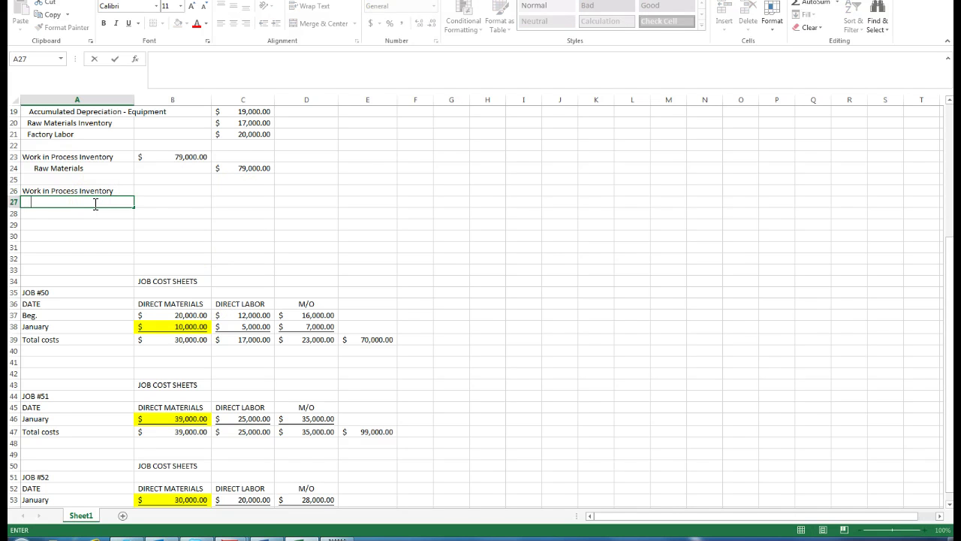
text(Factory Labor)
key(ctrl+Return)
click(95, 204)
Step: Credit Factory Labor in C27 with the sum C38+C46+C53 of the jobs' January direct labor
click(251, 202)
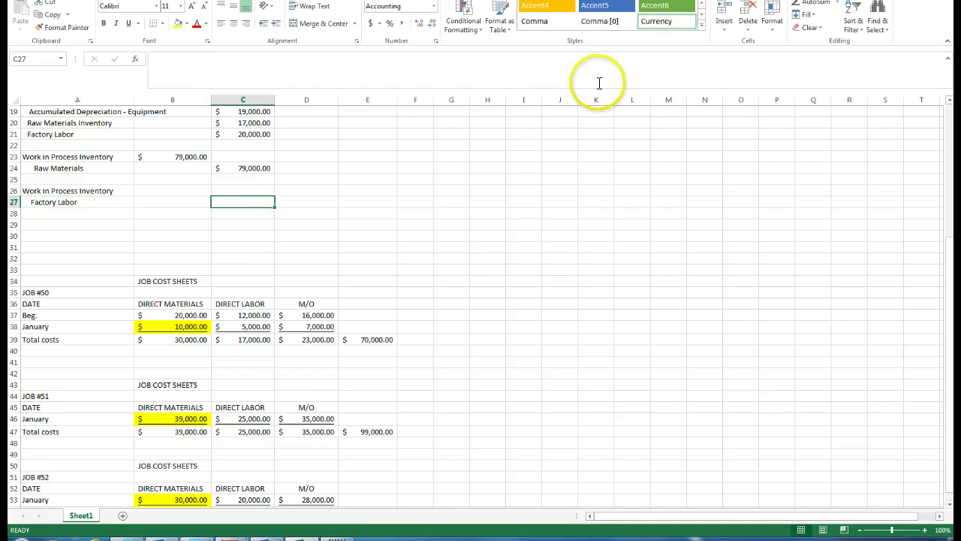
click(803, 9)
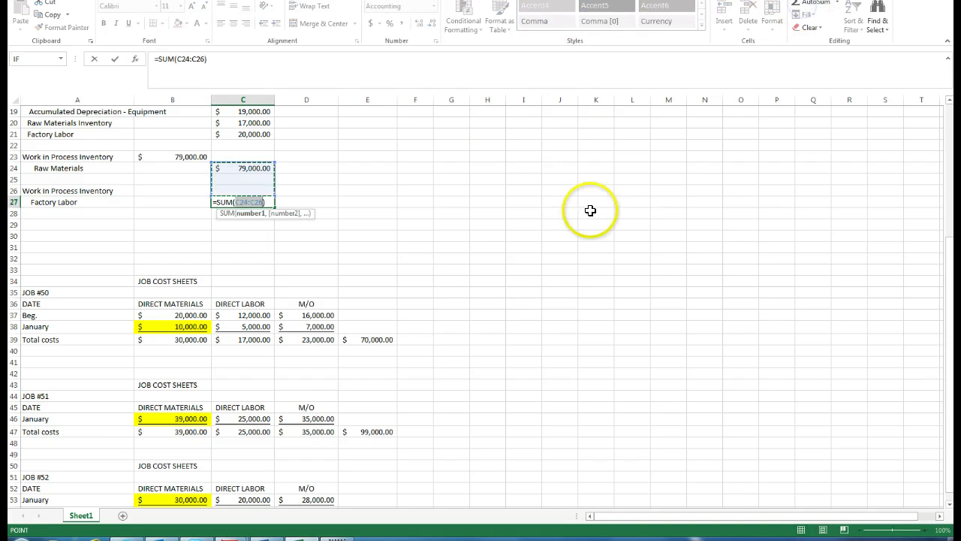
click(257, 328)
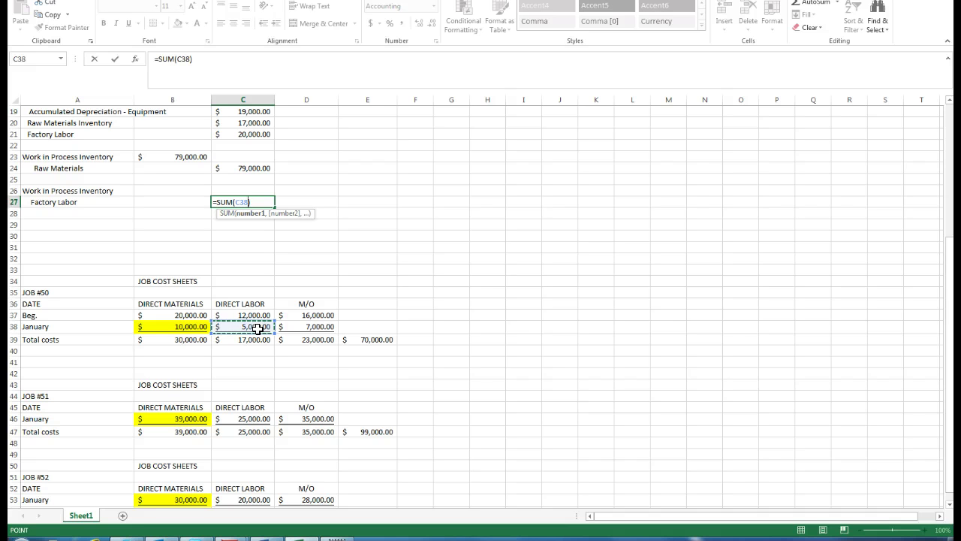
text(+)
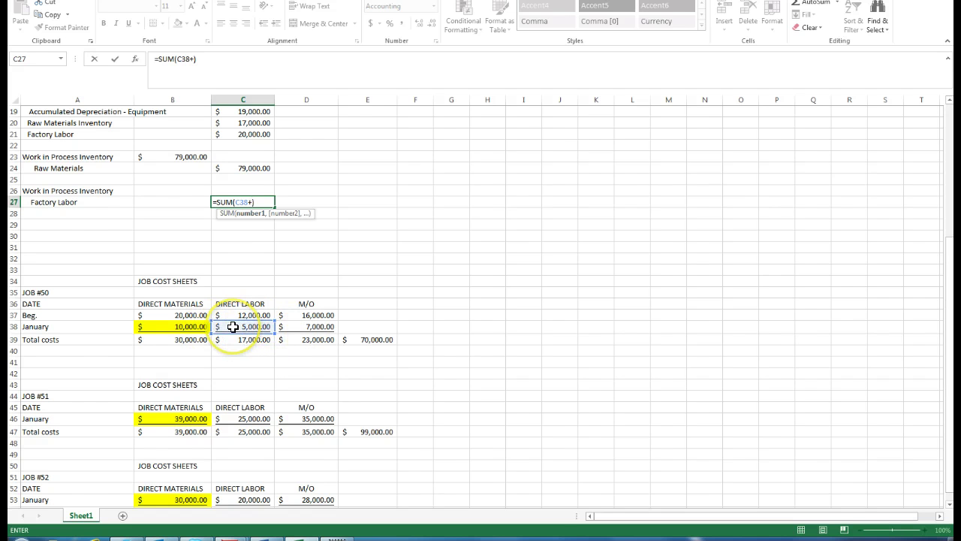
click(233, 419)
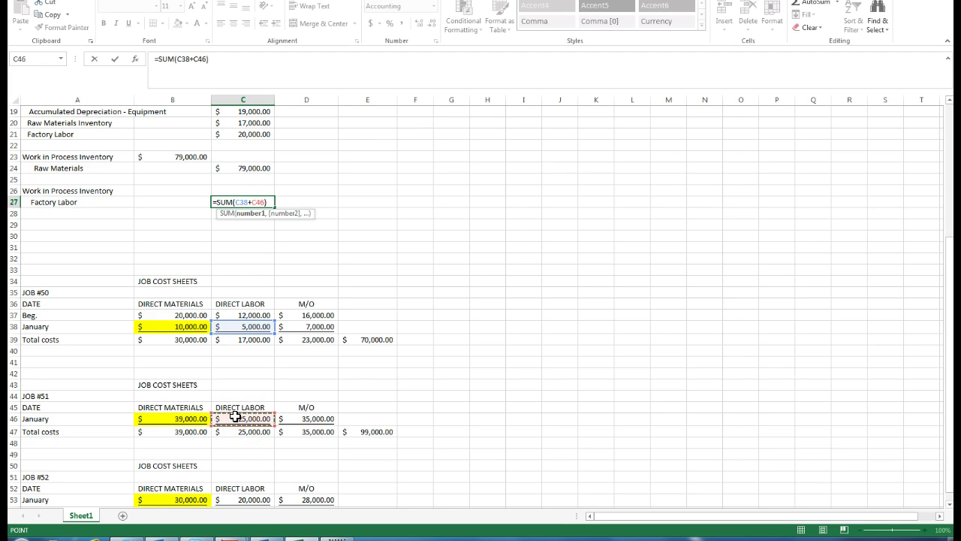
text(+)
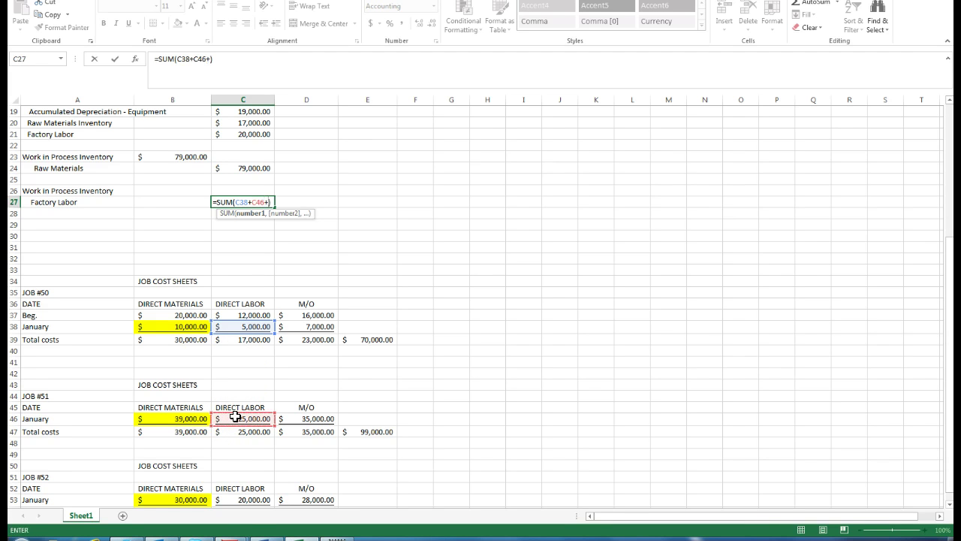
click(240, 500)
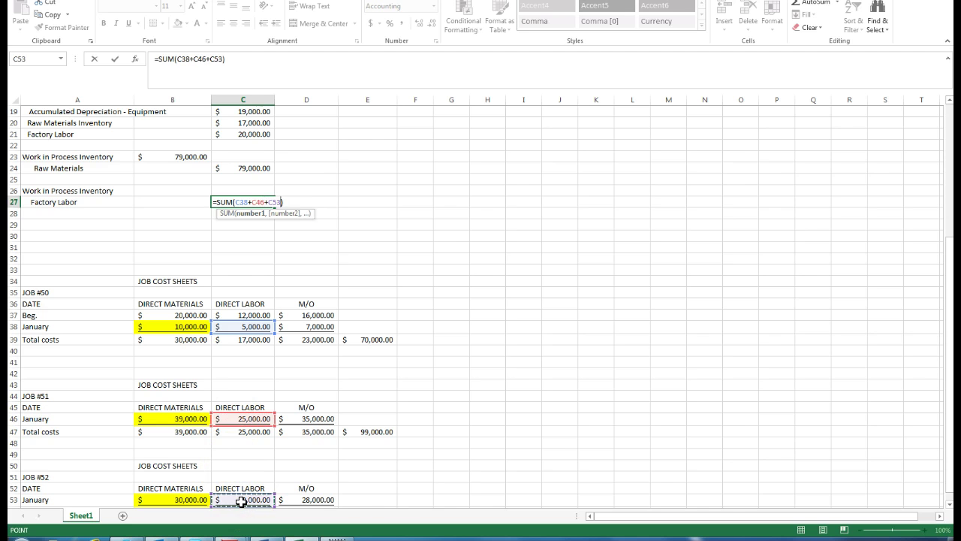
key(Return)
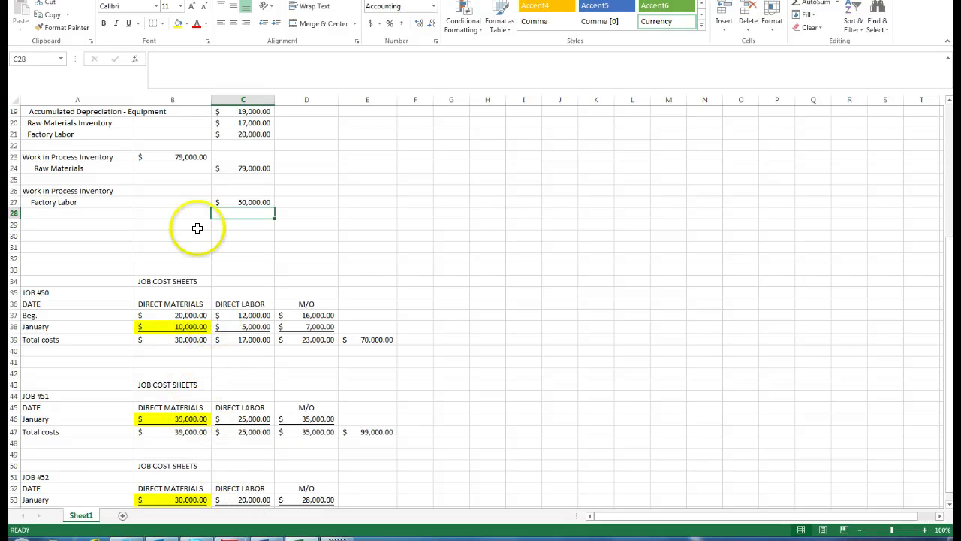
Step: Enter the 50,000 Work in Process Inventory debit in B26
click(172, 191)
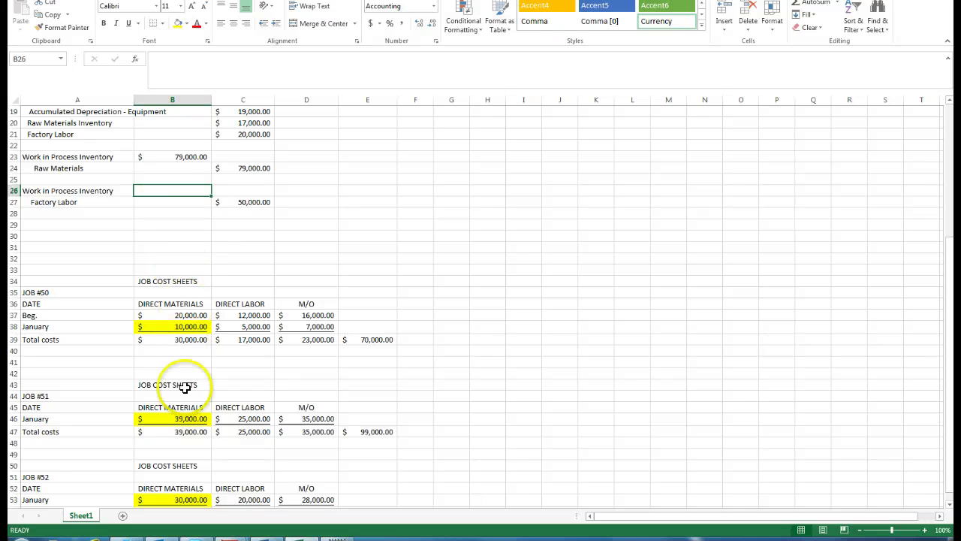
click(169, 189)
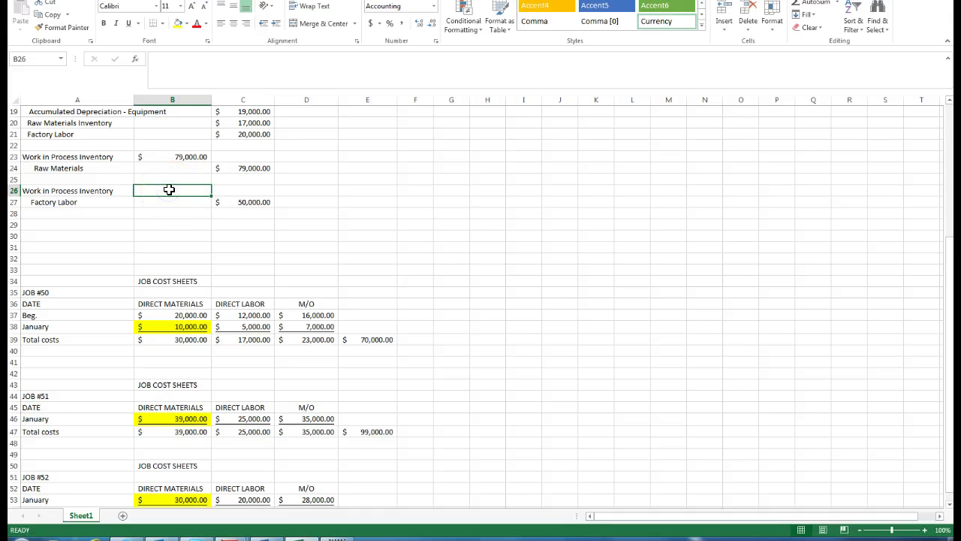
text(50000)
key(Return)
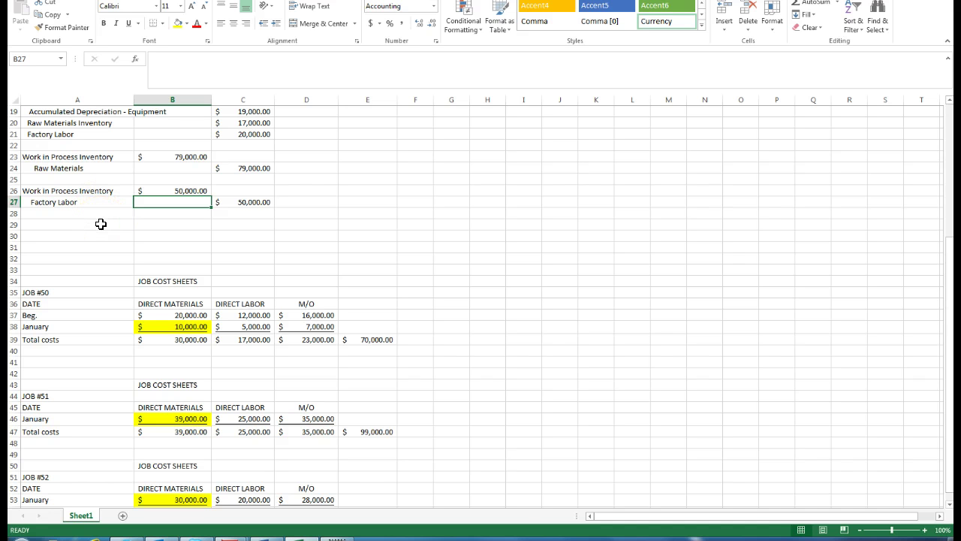
click(101, 224)
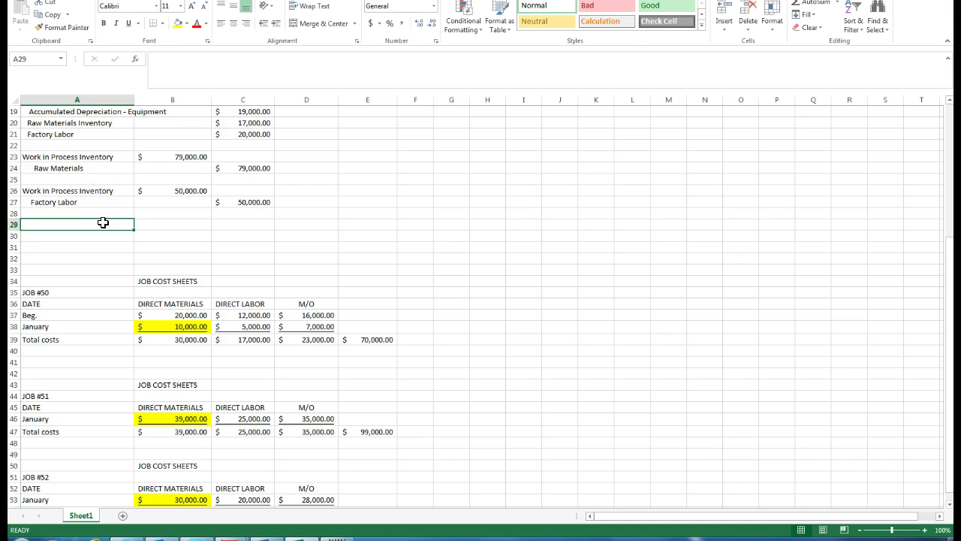